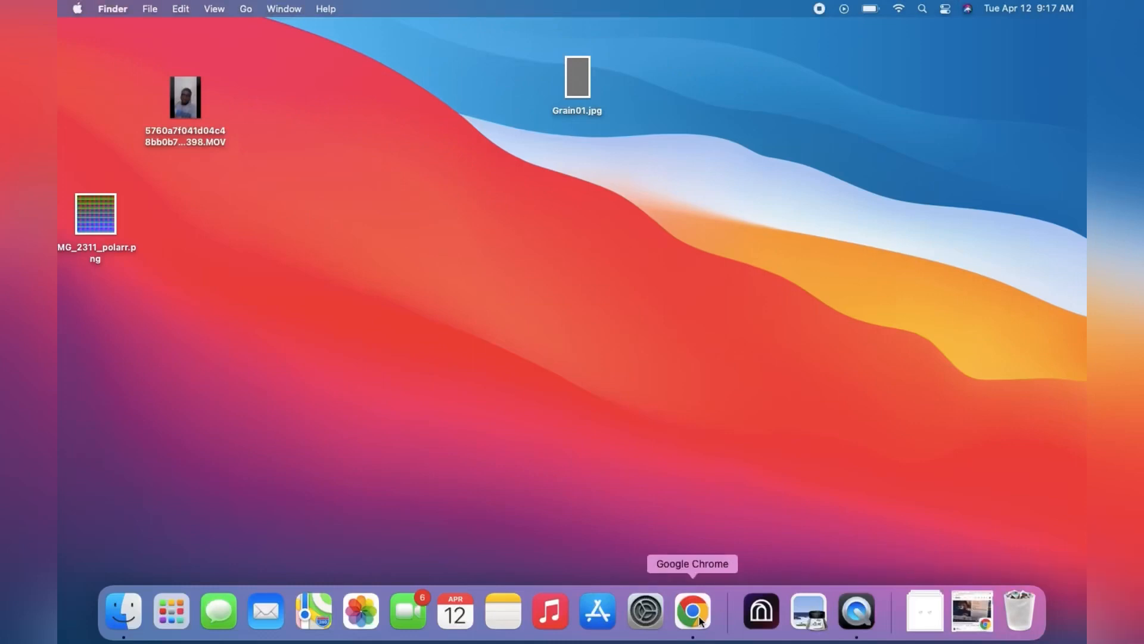
Launch Effect House, create a new blank project and move its window up so the whole workspace shows
{"action": "left_click", "coordinate": [766, 614]}
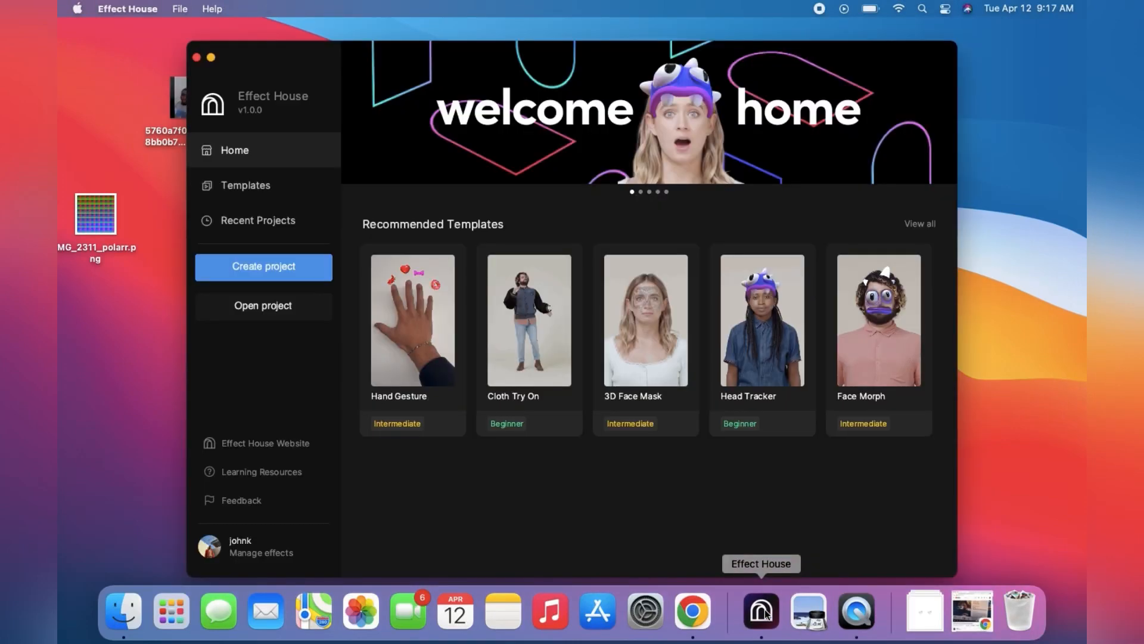
{"action": "left_click", "coordinate": [257, 265]}
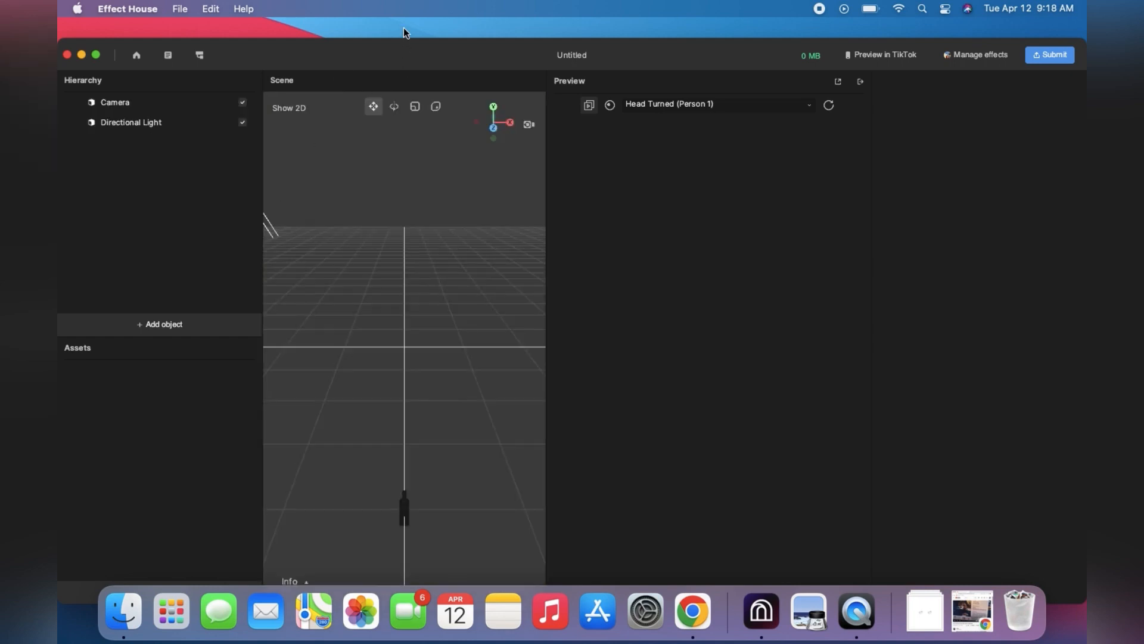
{"action": "left_click_drag", "start_coordinate": [426, 54], "coordinate": [432, 19]}
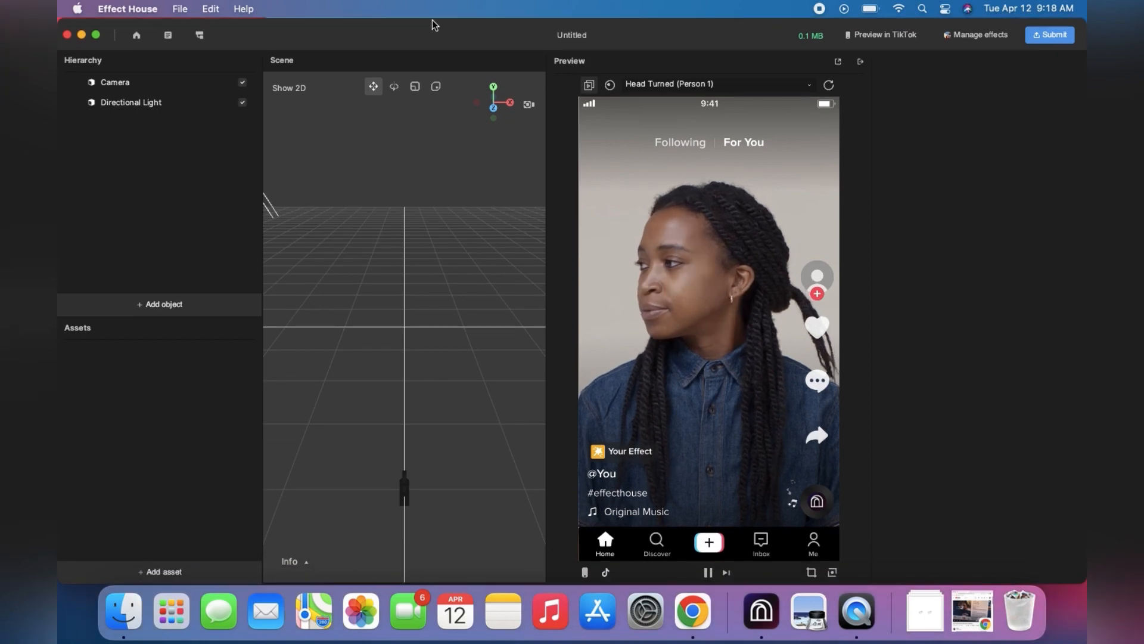
Import all three PNG images from the Downloads folder into the project's assets
{"action": "left_click", "coordinate": [162, 566]}
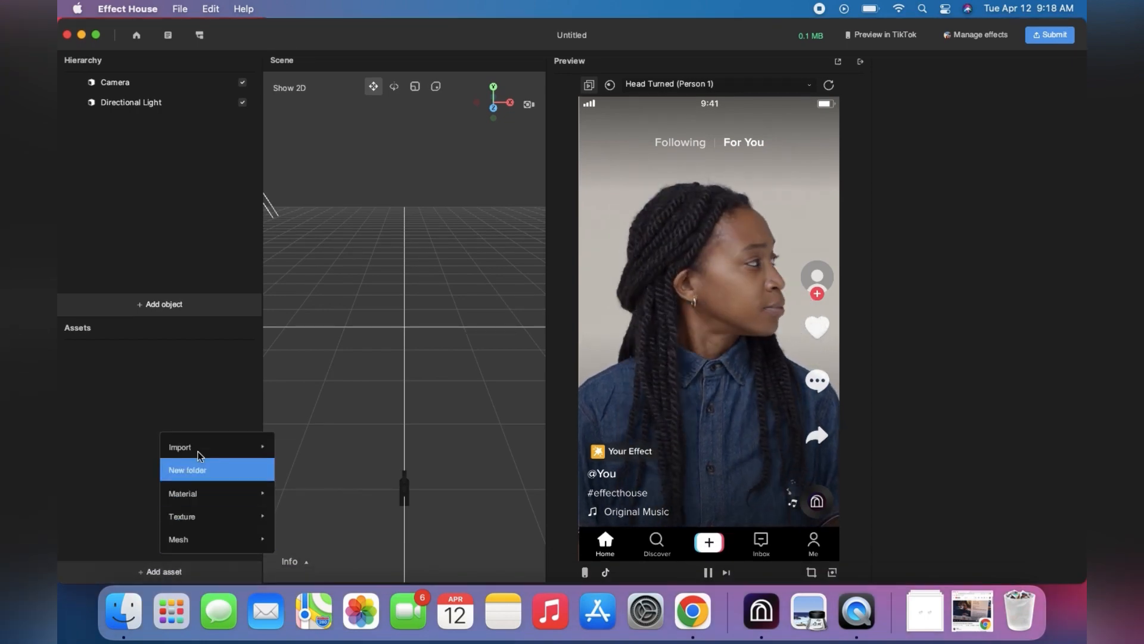
{"action": "mouse_move", "coordinate": [256, 447]}
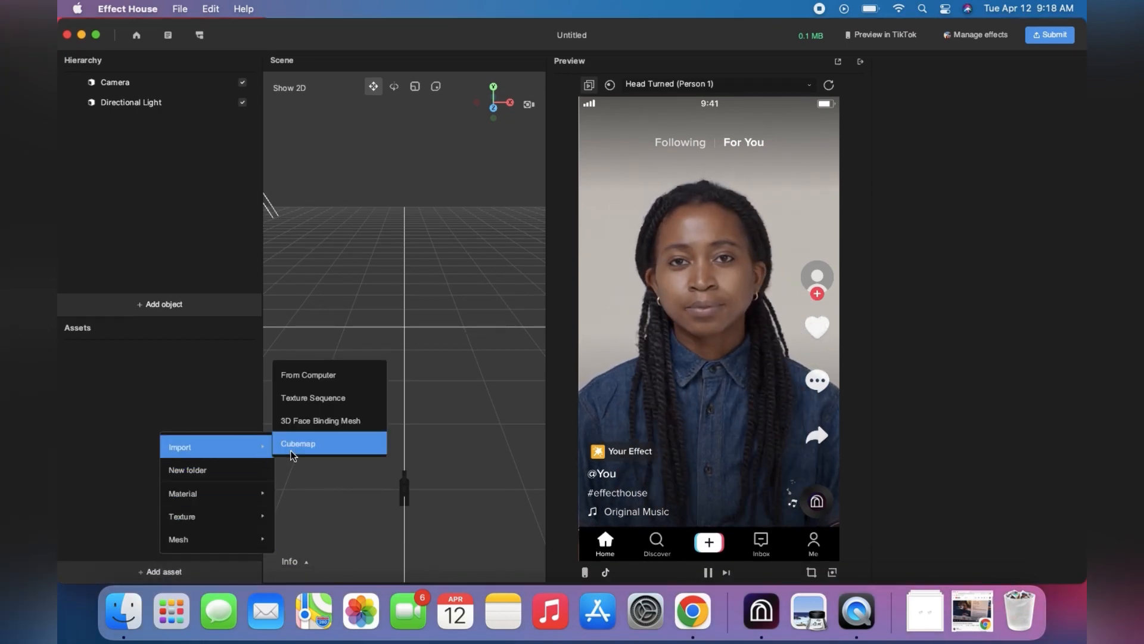
{"action": "left_click", "coordinate": [318, 376]}
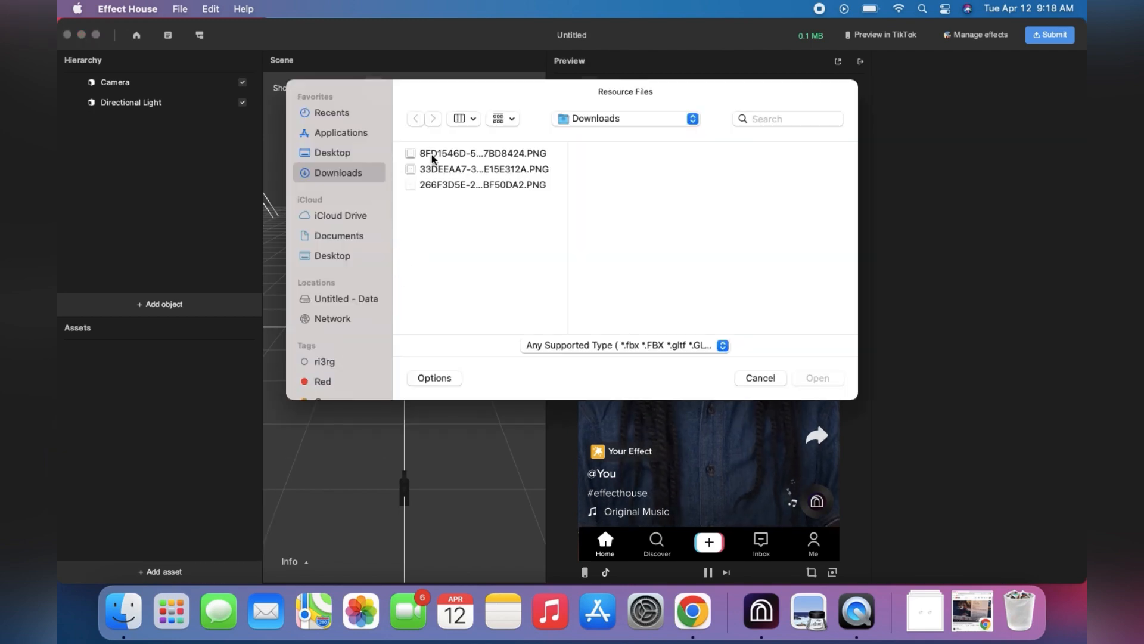
{"action": "left_click_drag", "start_coordinate": [451, 202], "coordinate": [462, 145]}
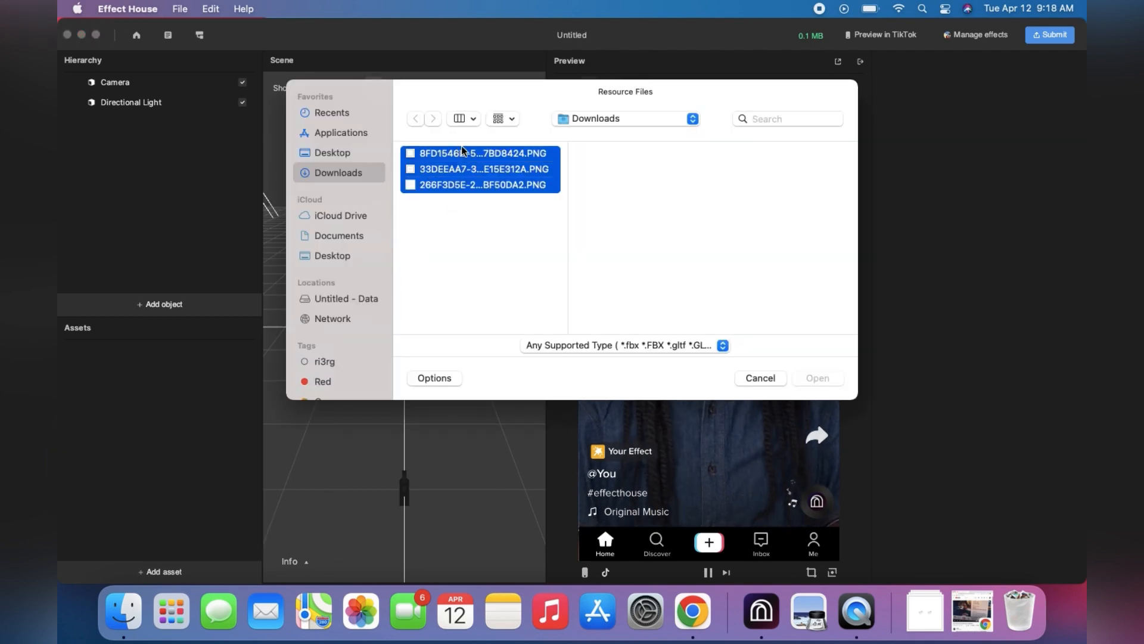
{"action": "left_click", "coordinate": [816, 377]}
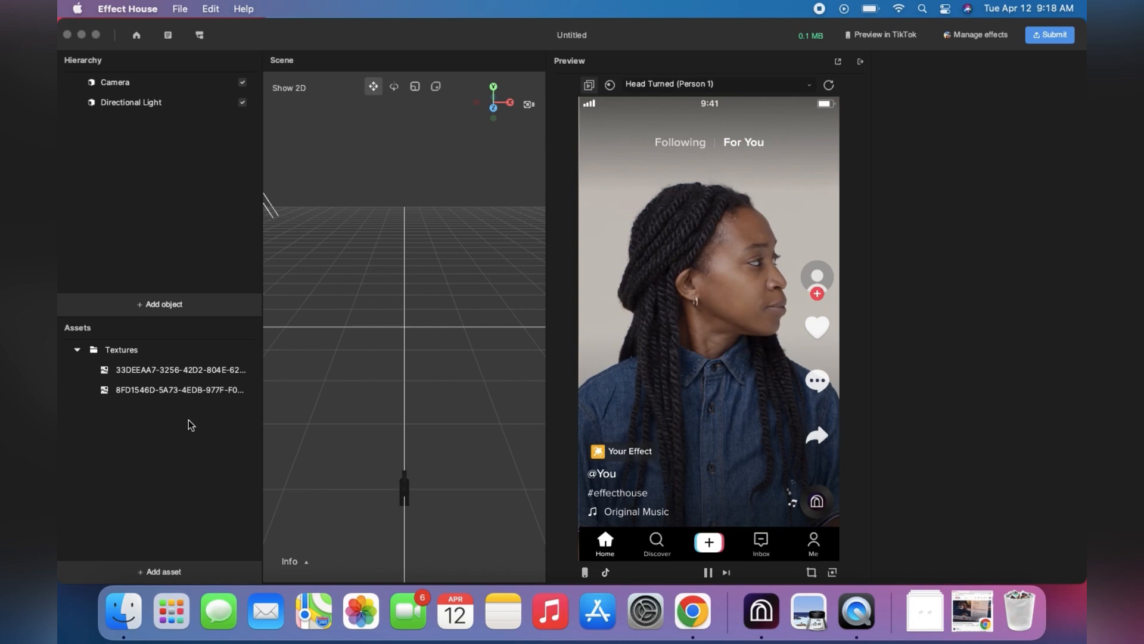
Add a Filter post effect object to the scene hierarchy
{"action": "left_click", "coordinate": [155, 305]}
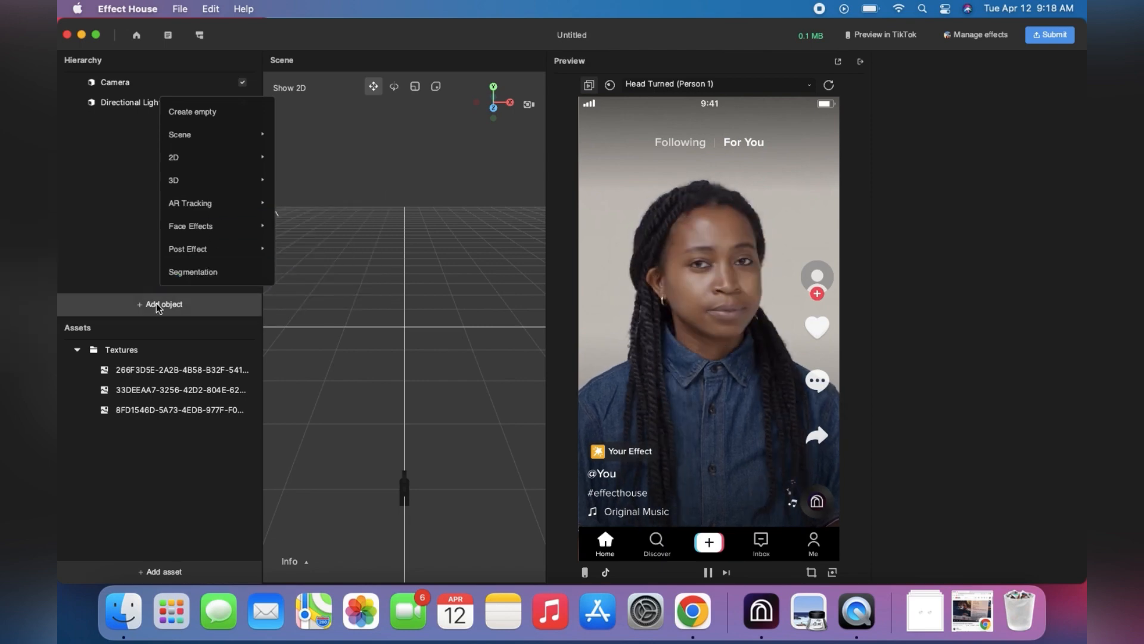
{"action": "mouse_move", "coordinate": [214, 248]}
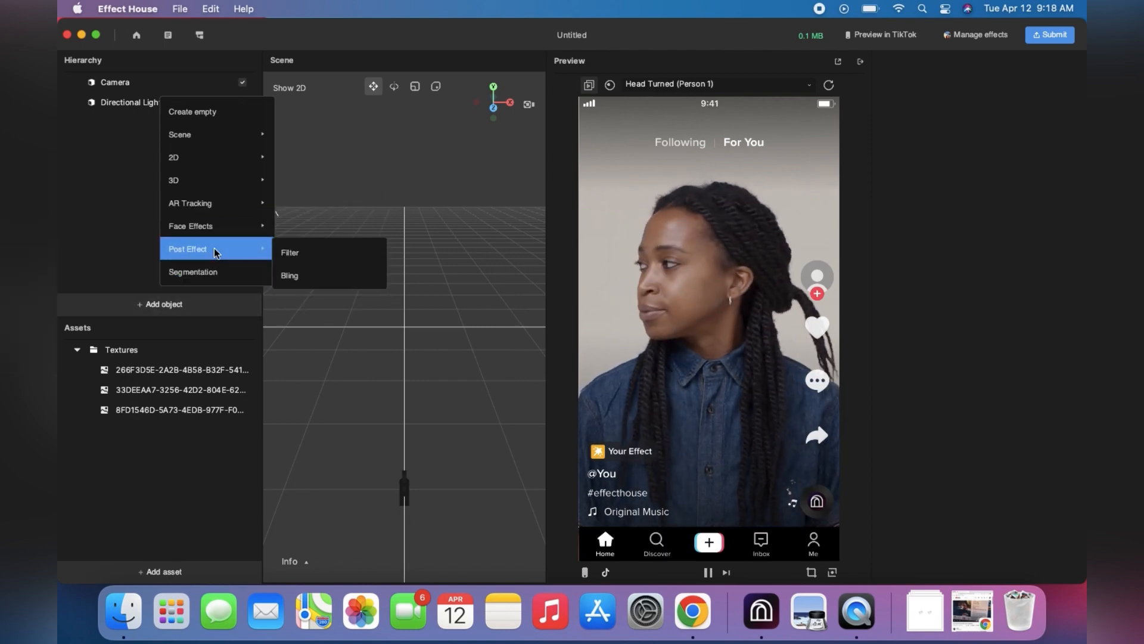
{"action": "left_click", "coordinate": [290, 253]}
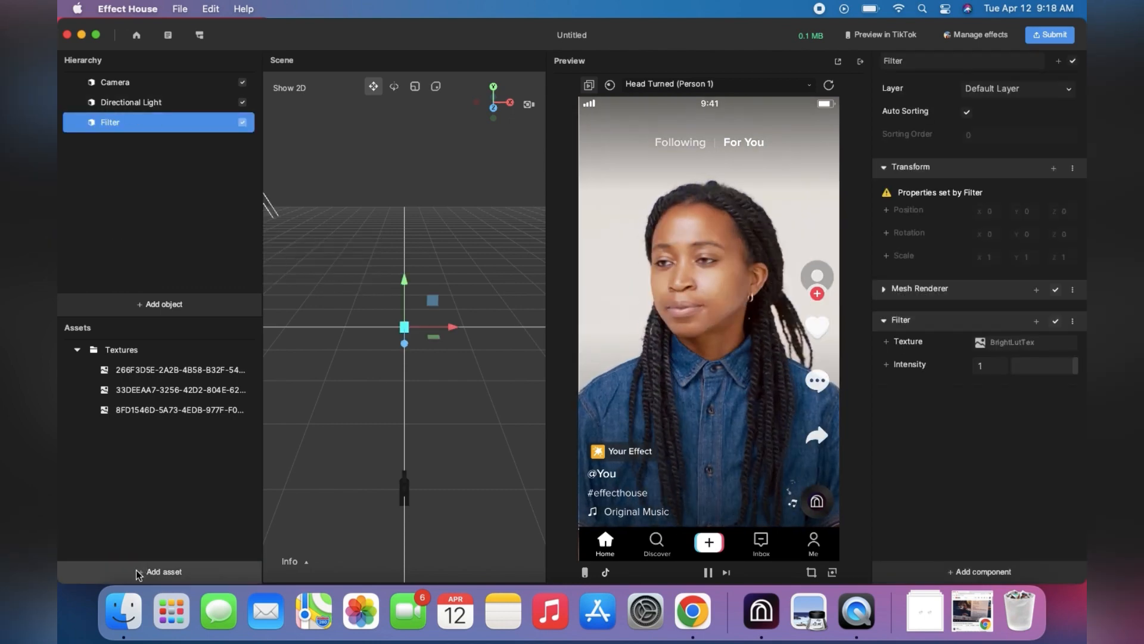
Import IMG_2311_polarr.png from the Desktop into the project's assets
{"action": "left_click", "coordinate": [160, 571]}
{"action": "mouse_move", "coordinate": [203, 449]}
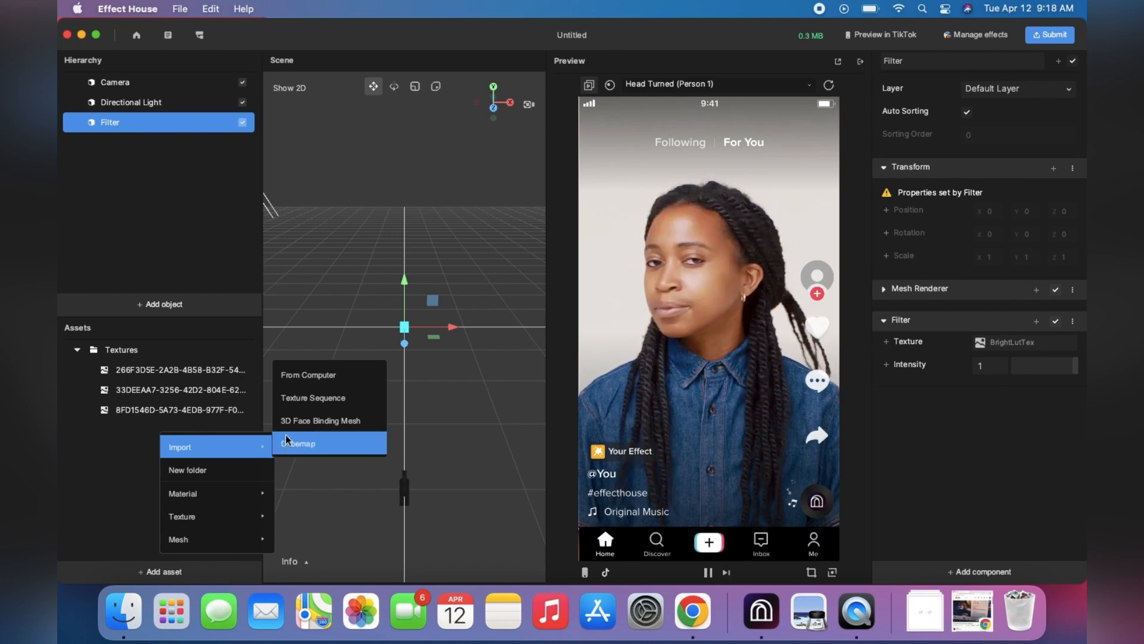
{"action": "left_click", "coordinate": [299, 374]}
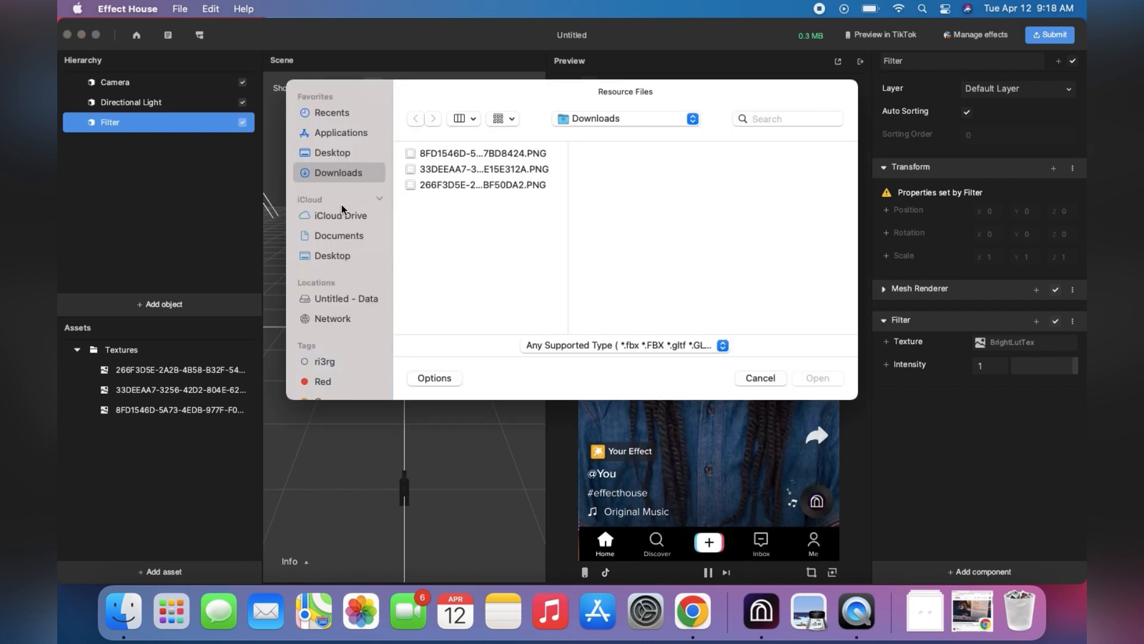
{"action": "left_click", "coordinate": [333, 152]}
{"action": "left_click", "coordinate": [466, 185]}
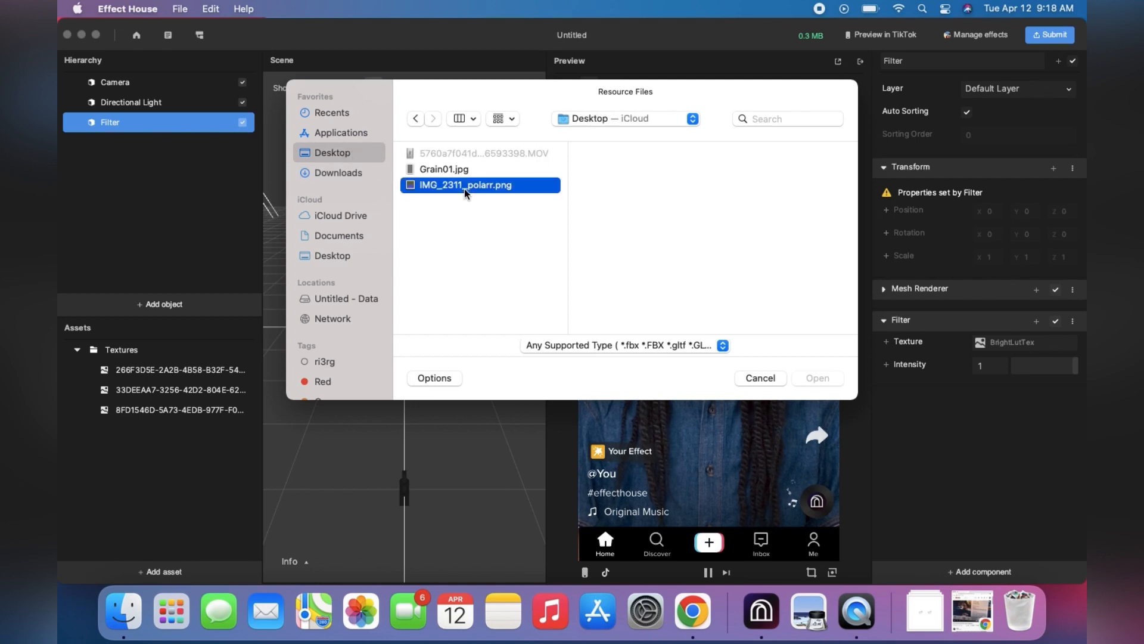
{"action": "left_click", "coordinate": [818, 378]}
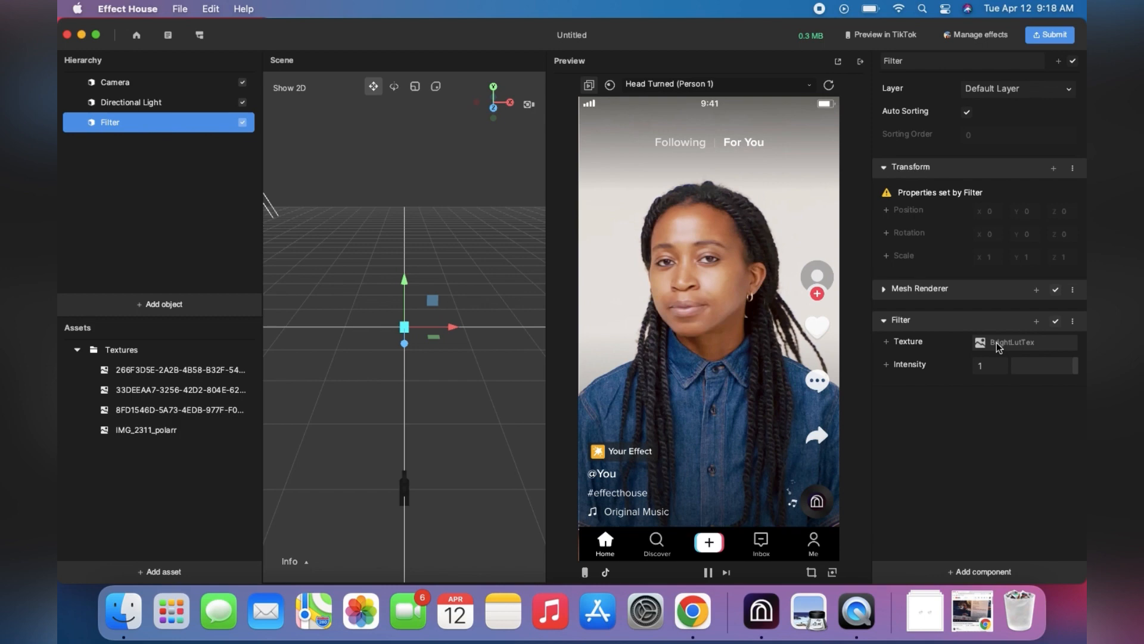
Set the Filter object's texture to the imported IMG_2311_polarr image
{"action": "left_click", "coordinate": [997, 342]}
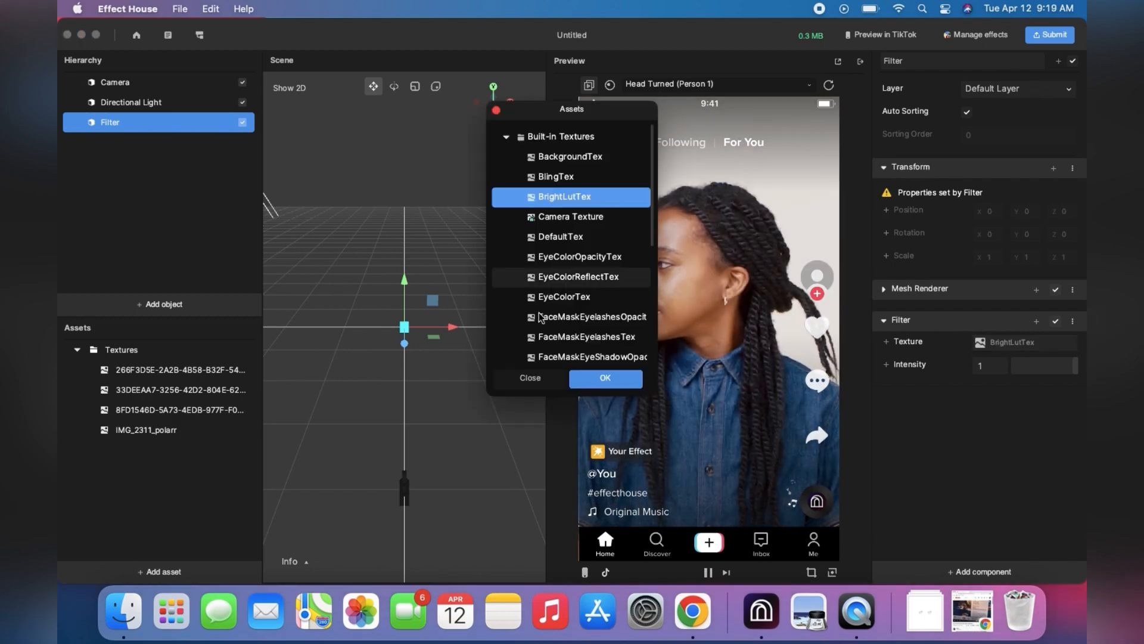
{"action": "scroll", "coordinate": [542, 320], "scroll_direction": "down", "scroll_amount": 2}
{"action": "scroll", "coordinate": [541, 320], "scroll_direction": "down", "scroll_amount": 3}
{"action": "left_click", "coordinate": [590, 350]}
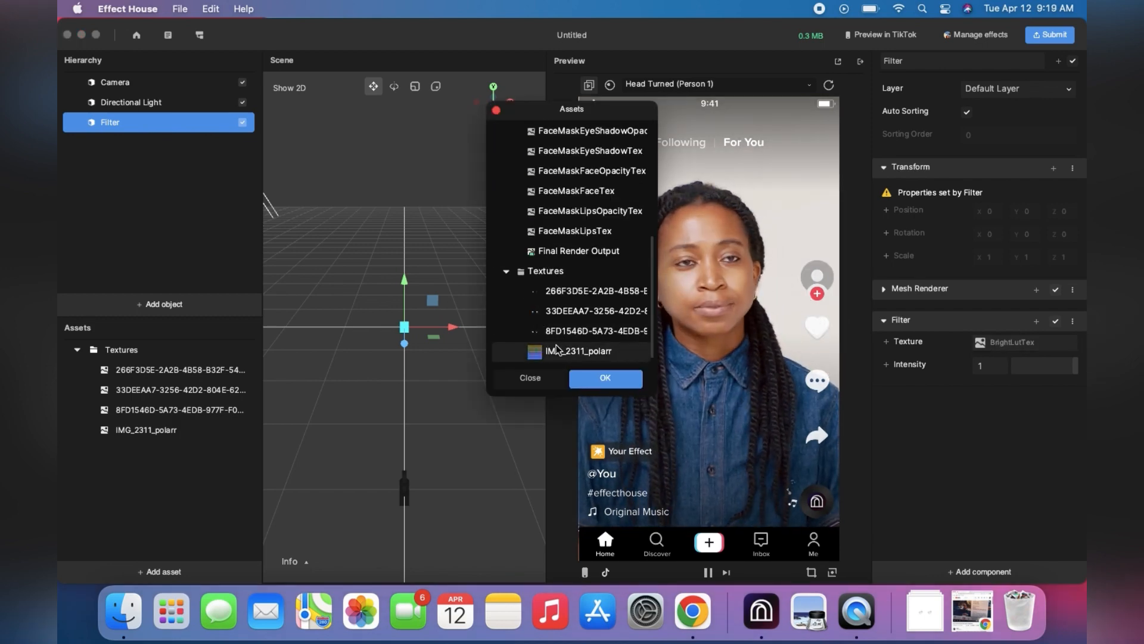
{"action": "left_click", "coordinate": [607, 381]}
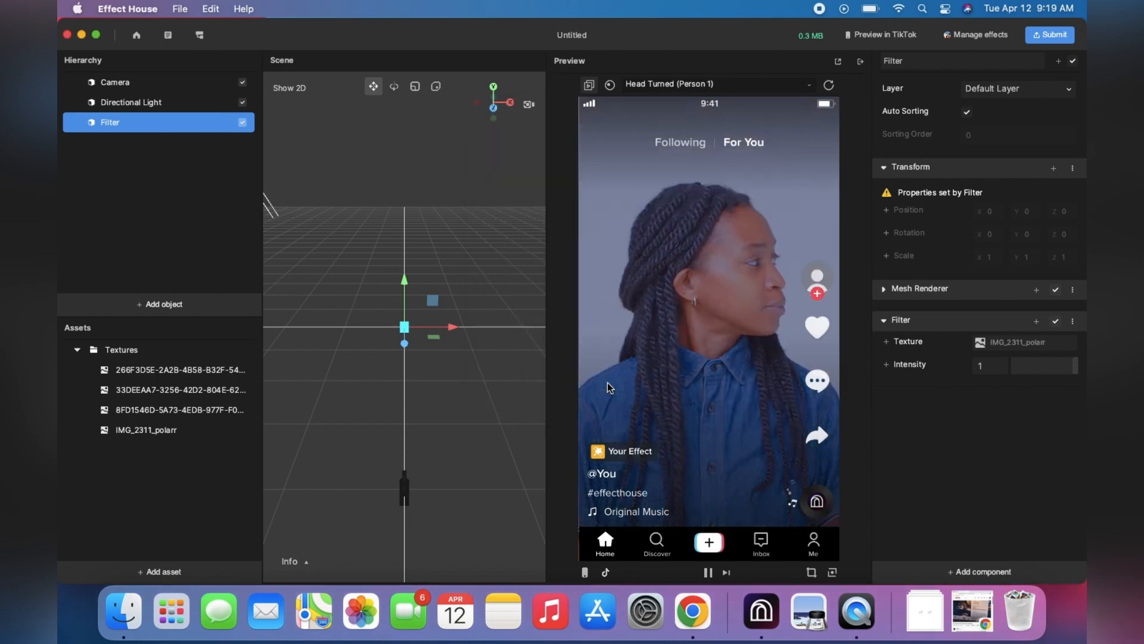
Add a Face mesh to the project's assets
{"action": "left_click", "coordinate": [165, 574]}
{"action": "mouse_move", "coordinate": [203, 539]}
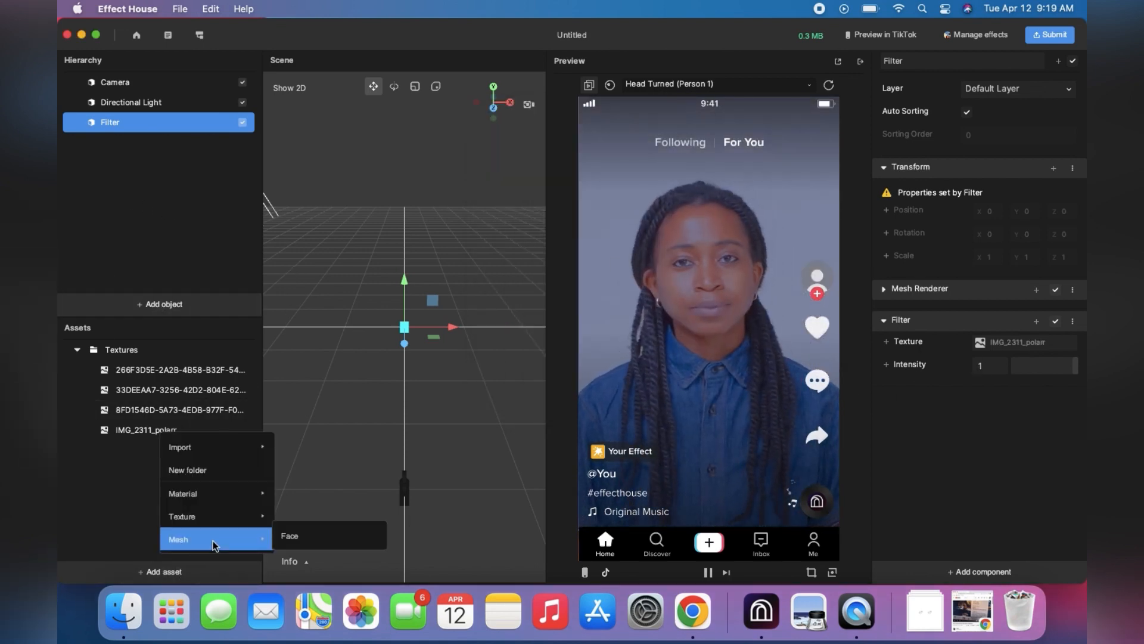
{"action": "left_click", "coordinate": [290, 540]}
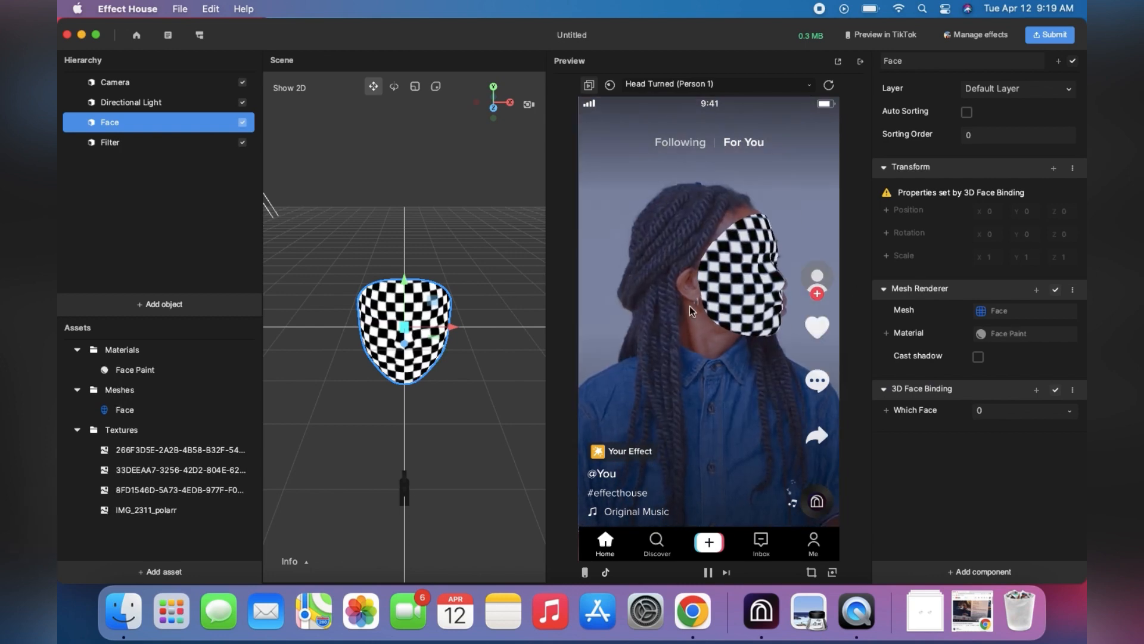
Set the Face Paint material's texture to the 266F3D5E image, and check the effect on the live camera before returning to the sample video
{"action": "left_click", "coordinate": [152, 372]}
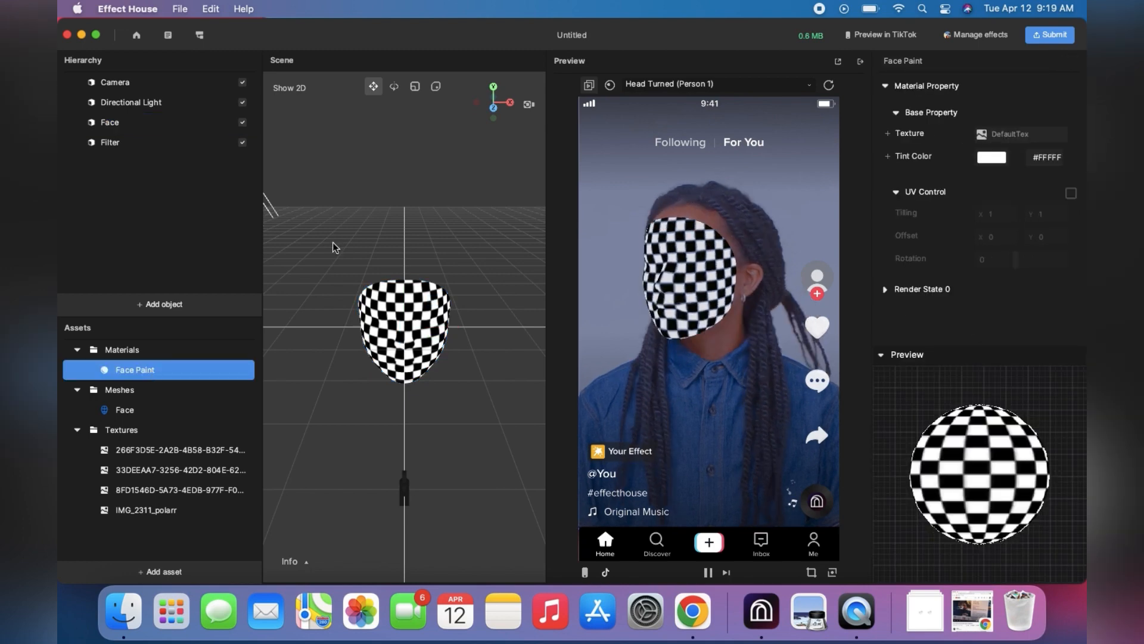
{"action": "left_click", "coordinate": [987, 135]}
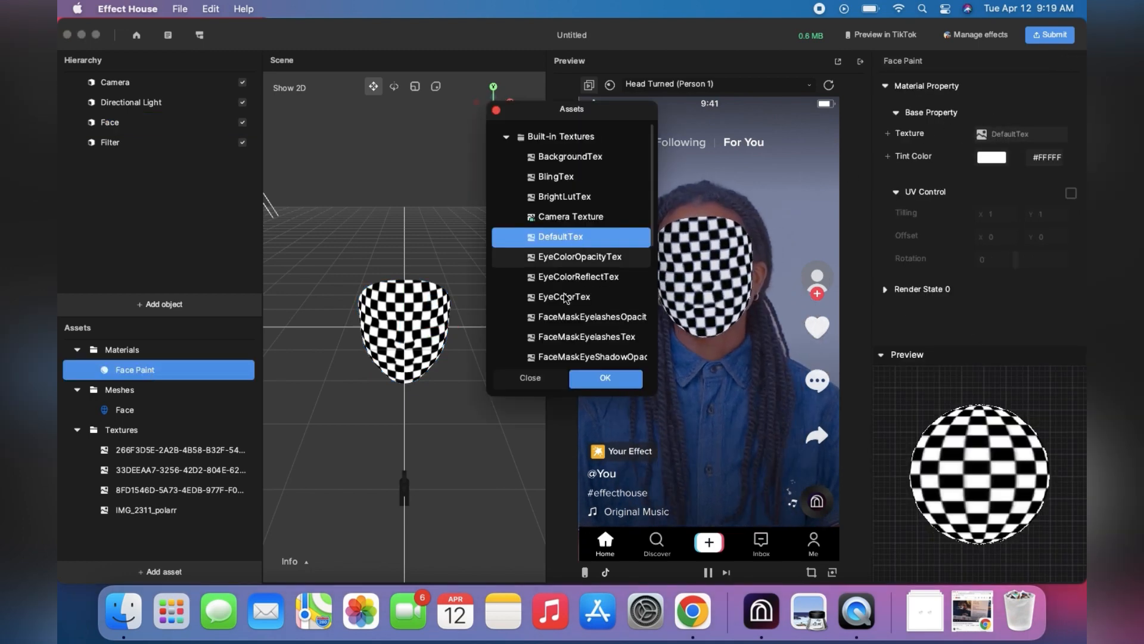
{"action": "scroll", "coordinate": [566, 298], "scroll_direction": "down", "scroll_amount": 3}
{"action": "scroll", "coordinate": [565, 296], "scroll_direction": "down", "scroll_amount": 5}
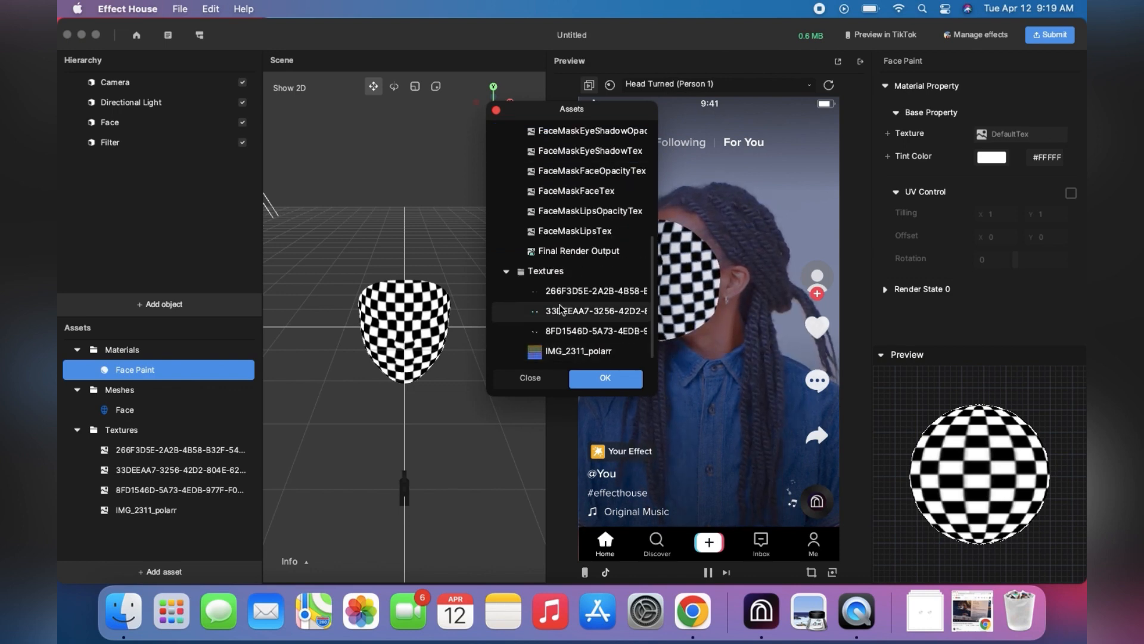
{"action": "left_click", "coordinate": [572, 291]}
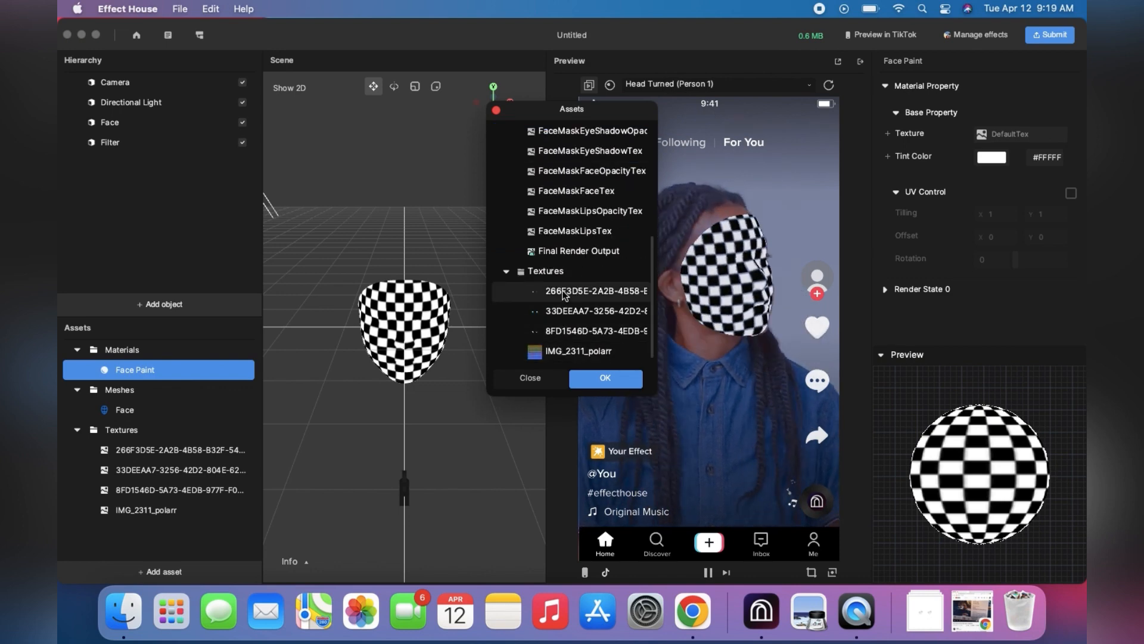
{"action": "left_click", "coordinate": [600, 378]}
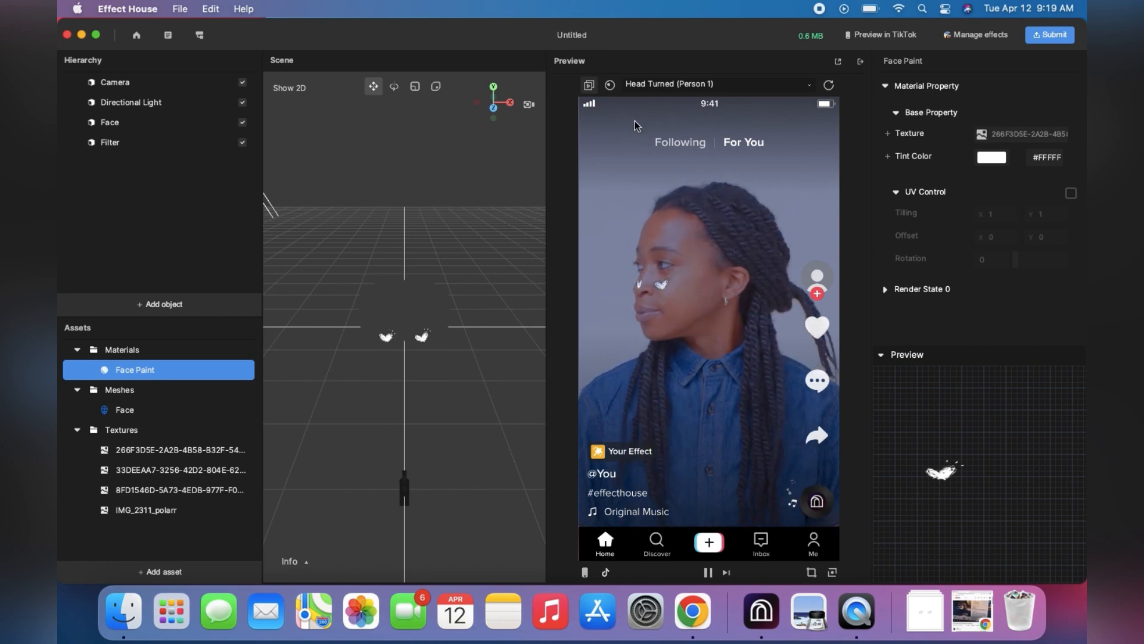
{"action": "left_click", "coordinate": [609, 85]}
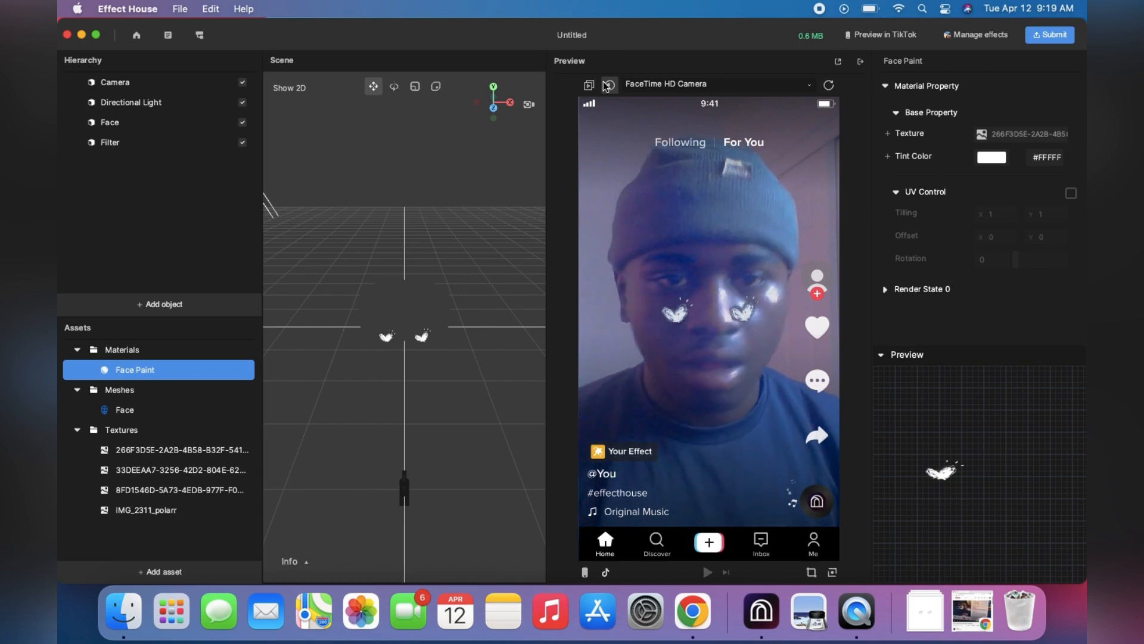
{"action": "left_click", "coordinate": [608, 85]}
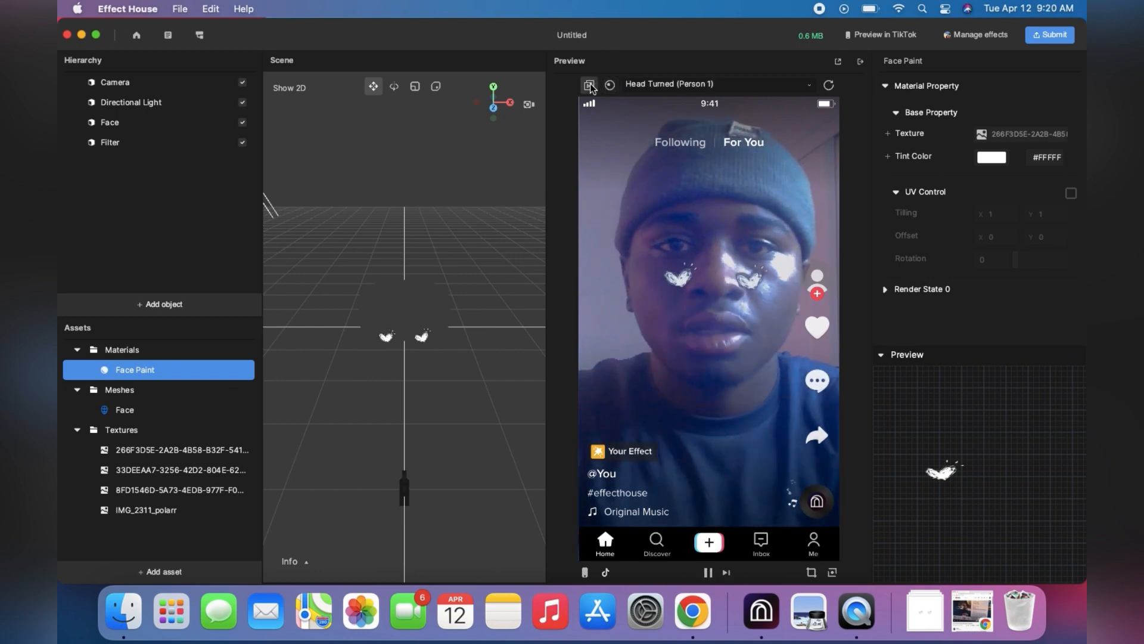
Start submitting the effect and choose 266F3D5E-2A2B-4B58-B32F-54148BF50DA2.PNG from Downloads as its icon
{"action": "left_click", "coordinate": [1055, 34]}
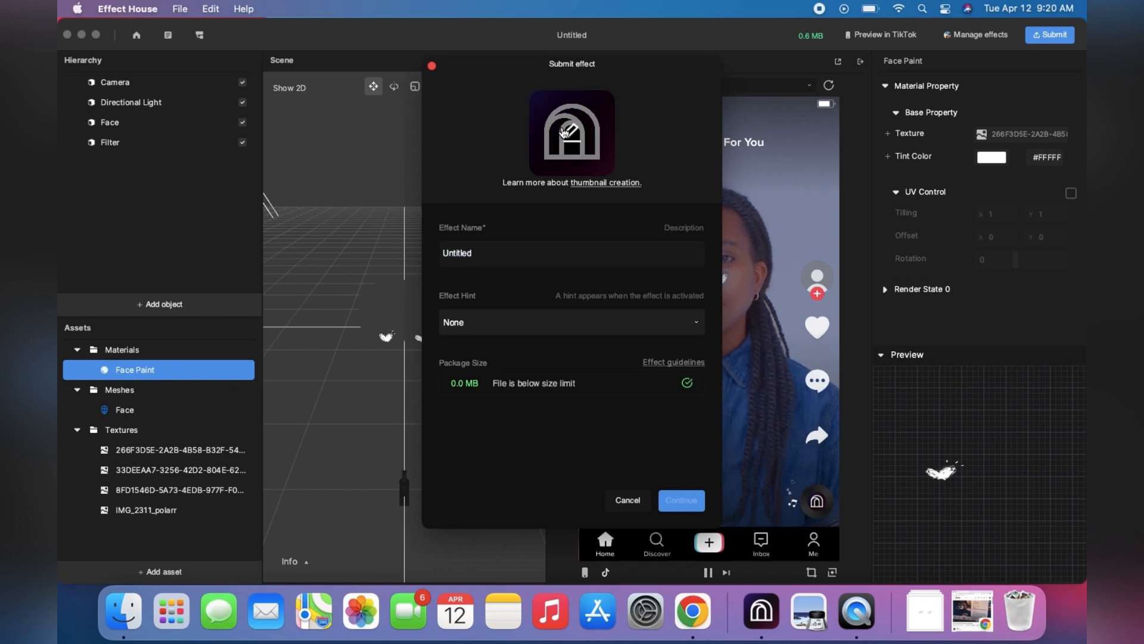
{"action": "left_click", "coordinate": [562, 131]}
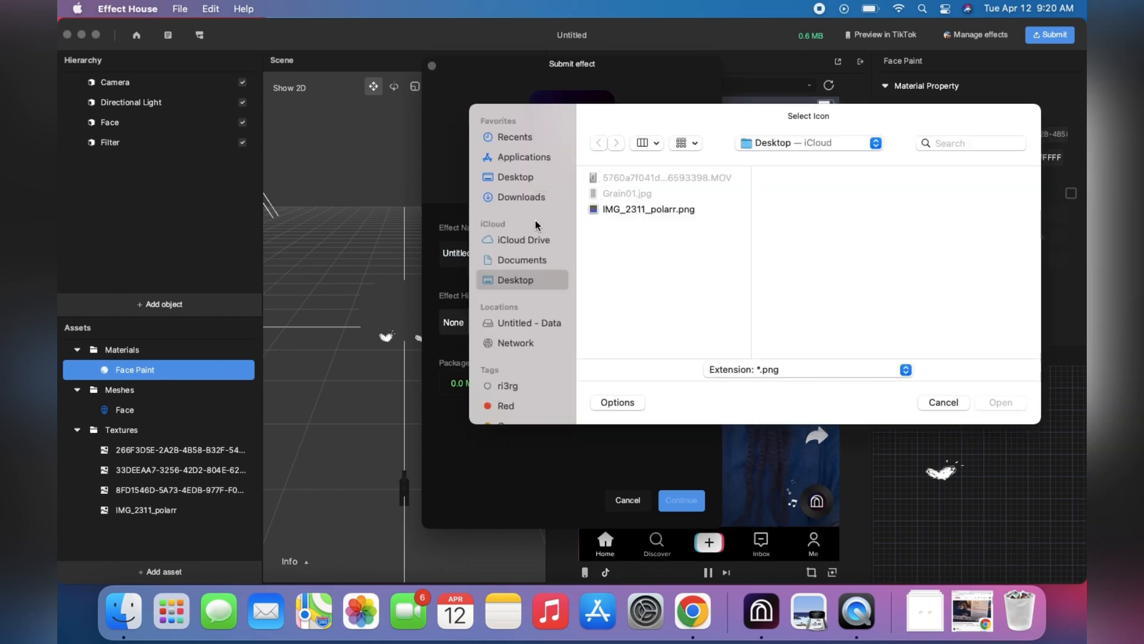
{"action": "left_click", "coordinate": [520, 197]}
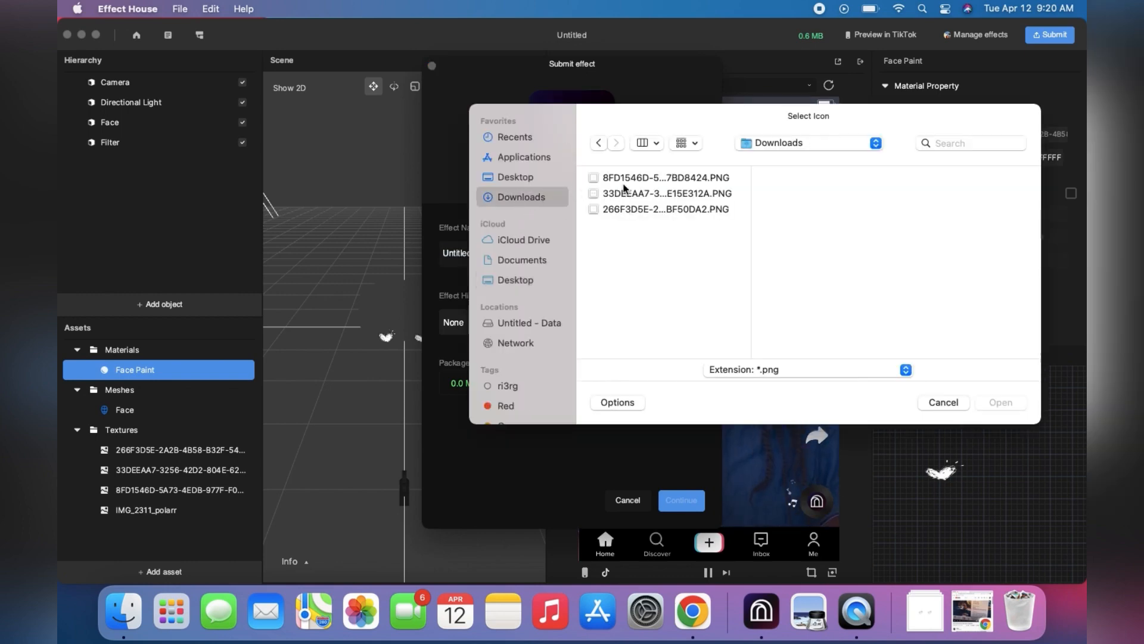
{"action": "left_click", "coordinate": [624, 177]}
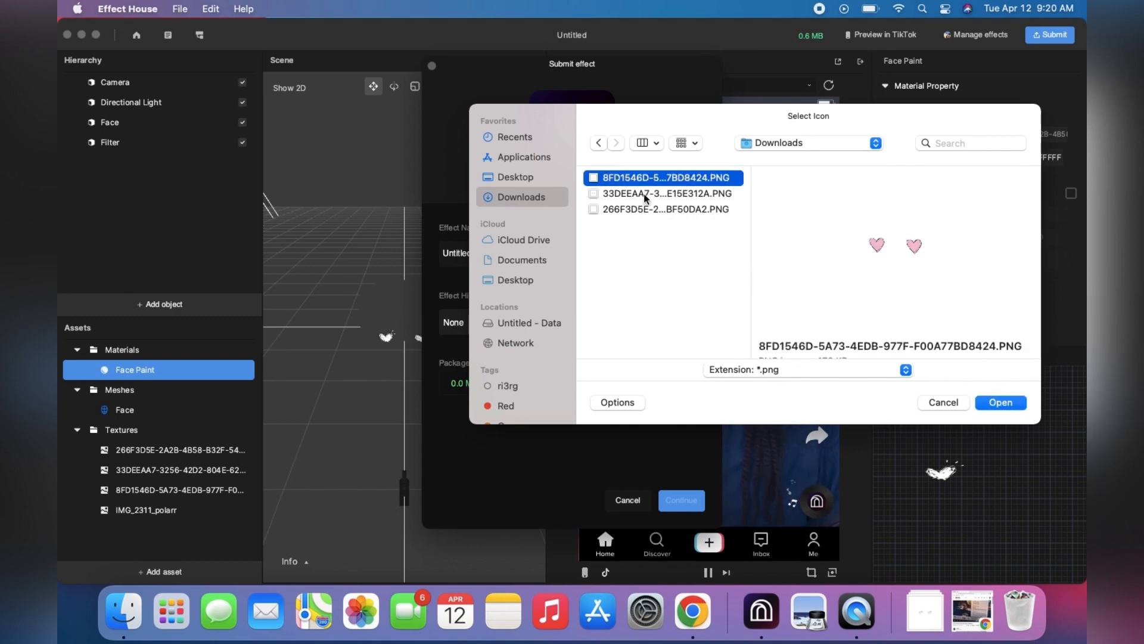
{"action": "left_click", "coordinate": [642, 210]}
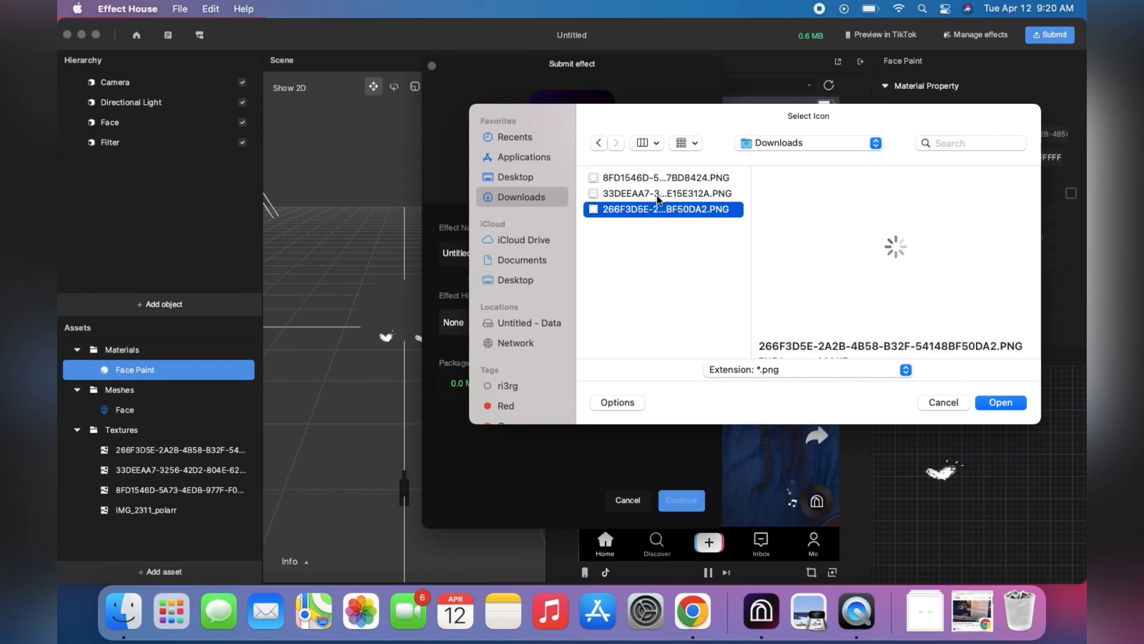
{"action": "left_click", "coordinate": [993, 402]}
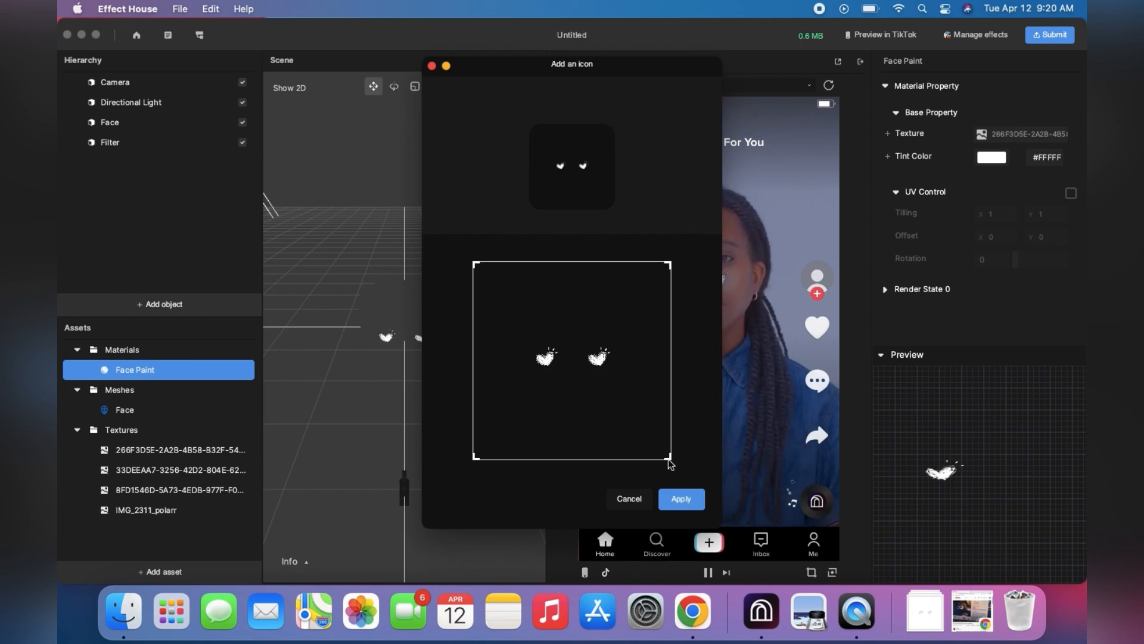
Crop the icon image to a small square around the left heart and apply it as the effect icon
{"action": "left_click_drag", "start_coordinate": [668, 457], "coordinate": [528, 345]}
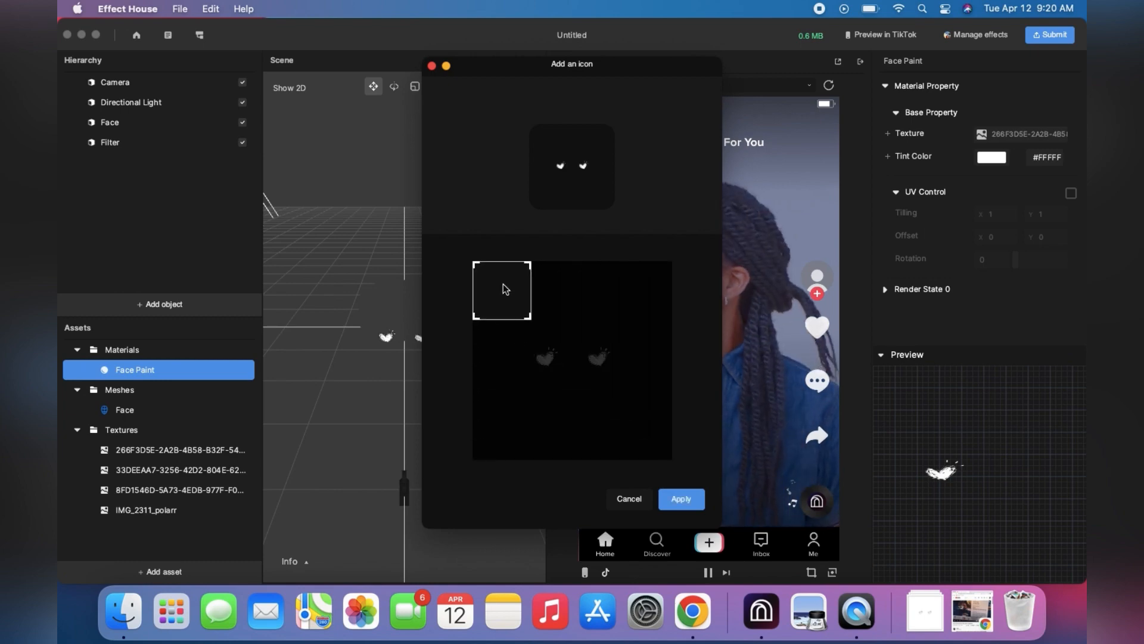
{"action": "left_click_drag", "start_coordinate": [503, 289], "coordinate": [548, 351]}
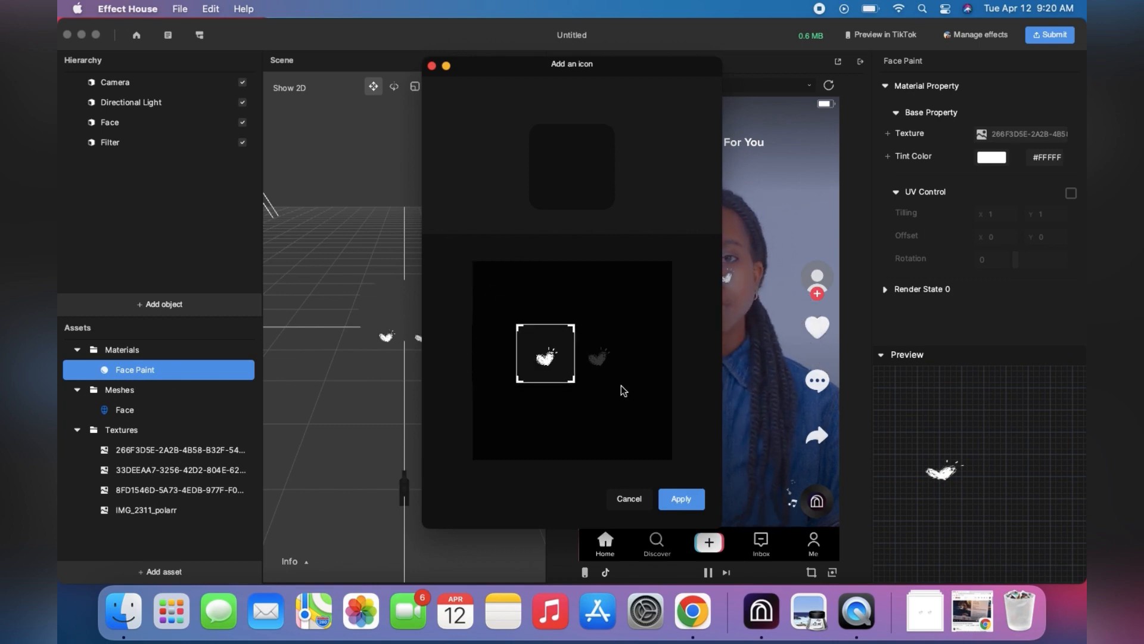
{"action": "left_click", "coordinate": [681, 498]}
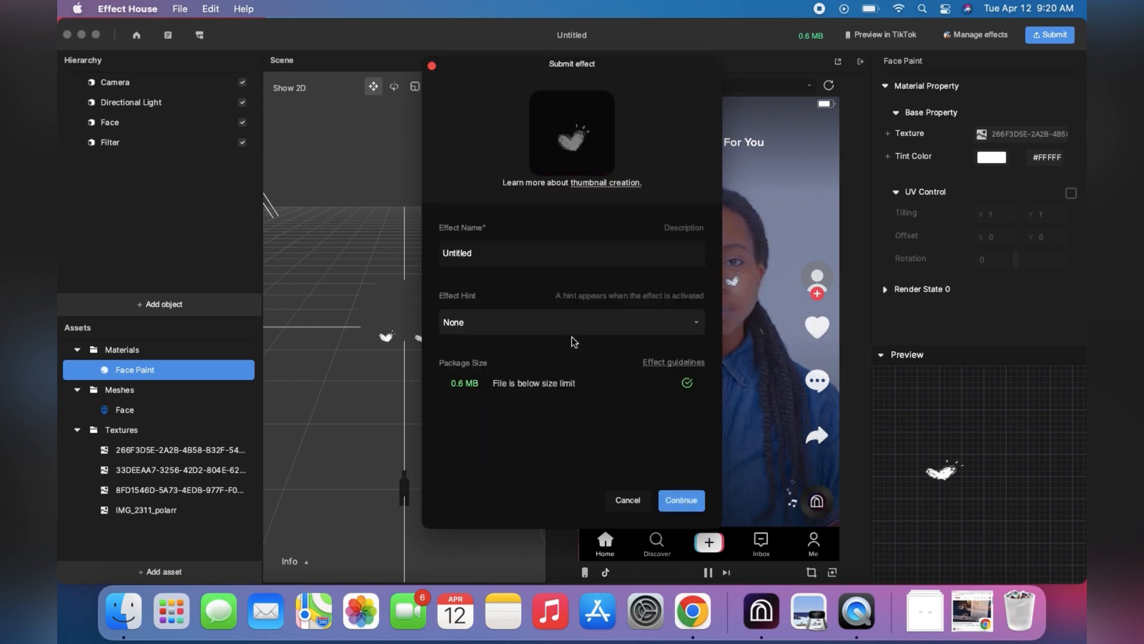
Name the effect Heart in the submission form
{"action": "left_click", "coordinate": [519, 255]}
{"action": "key", "text": "BackSpace"}
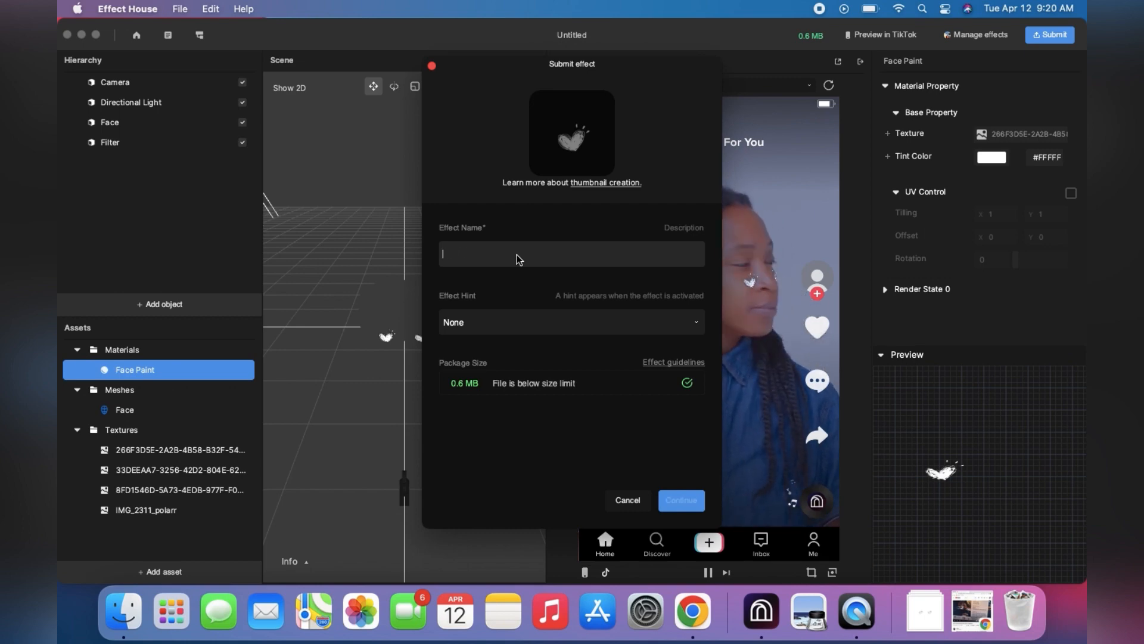
{"action": "type", "text": "Heart Chee"}
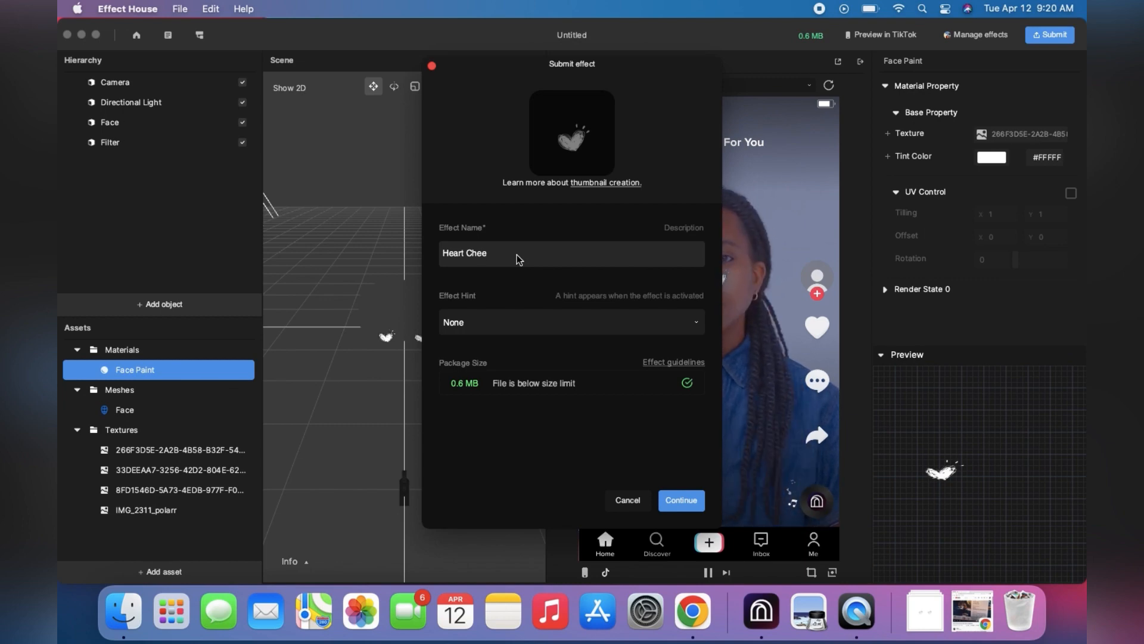
{"action": "key", "text": "BackSpace"}
{"action": "key", "text": "BackSpace"}
{"action": "key", "text": "BackSpace"}
{"action": "key", "text": "BackSpace"}
{"action": "key", "text": "BackSpace"}
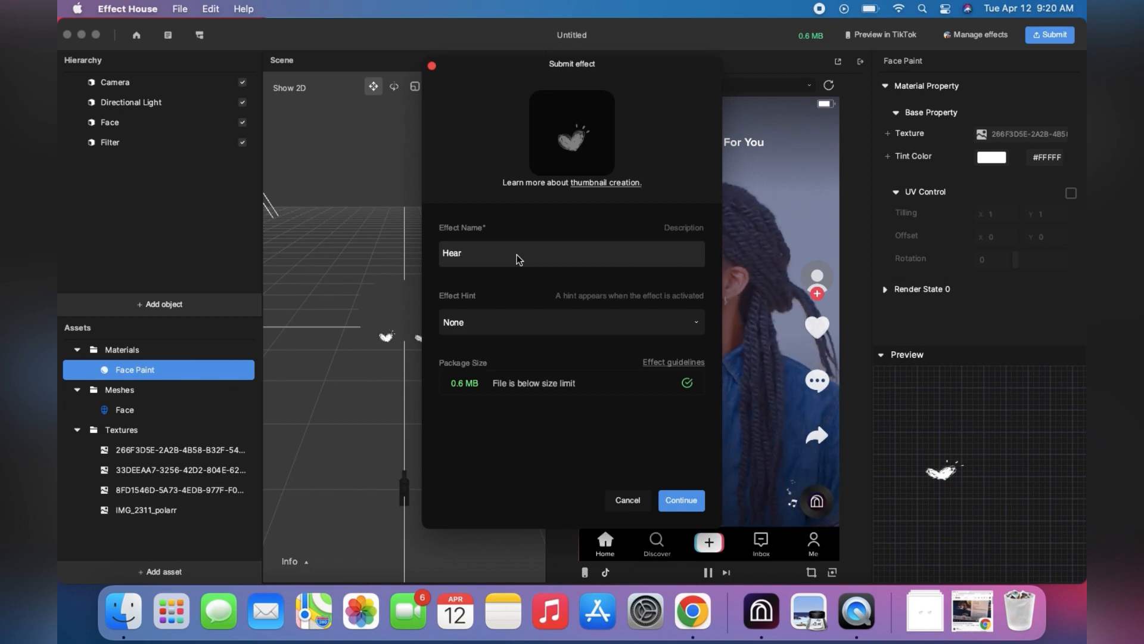
{"action": "type", "text": "t"}
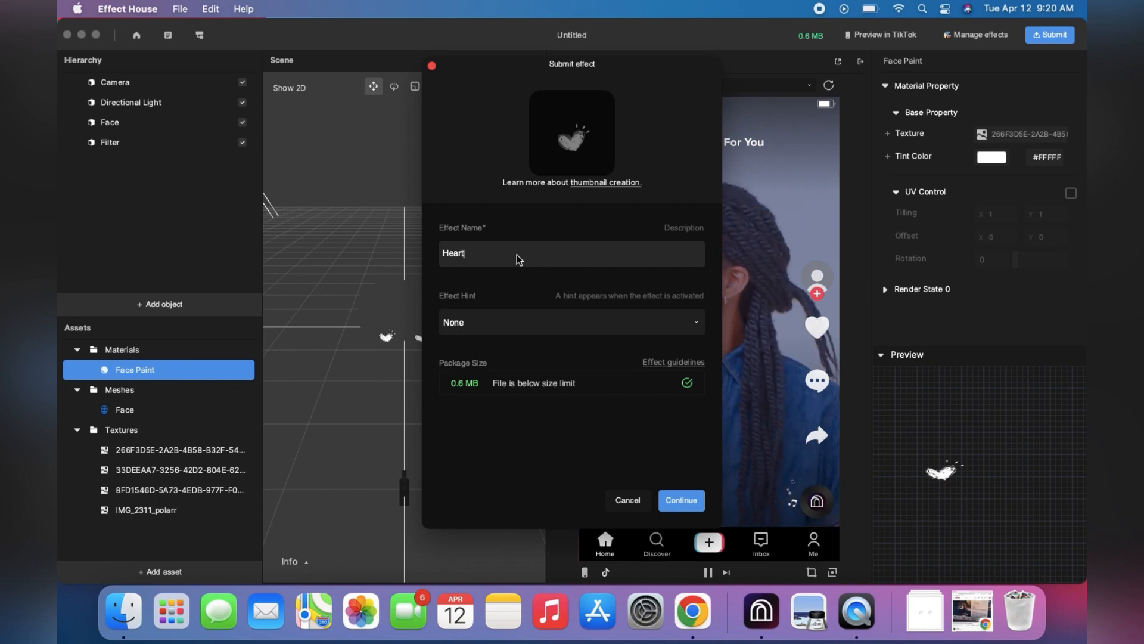
Set the effect hint to Show face and continue the submission to the web portal
{"action": "left_click", "coordinate": [539, 321]}
{"action": "left_click", "coordinate": [532, 382]}
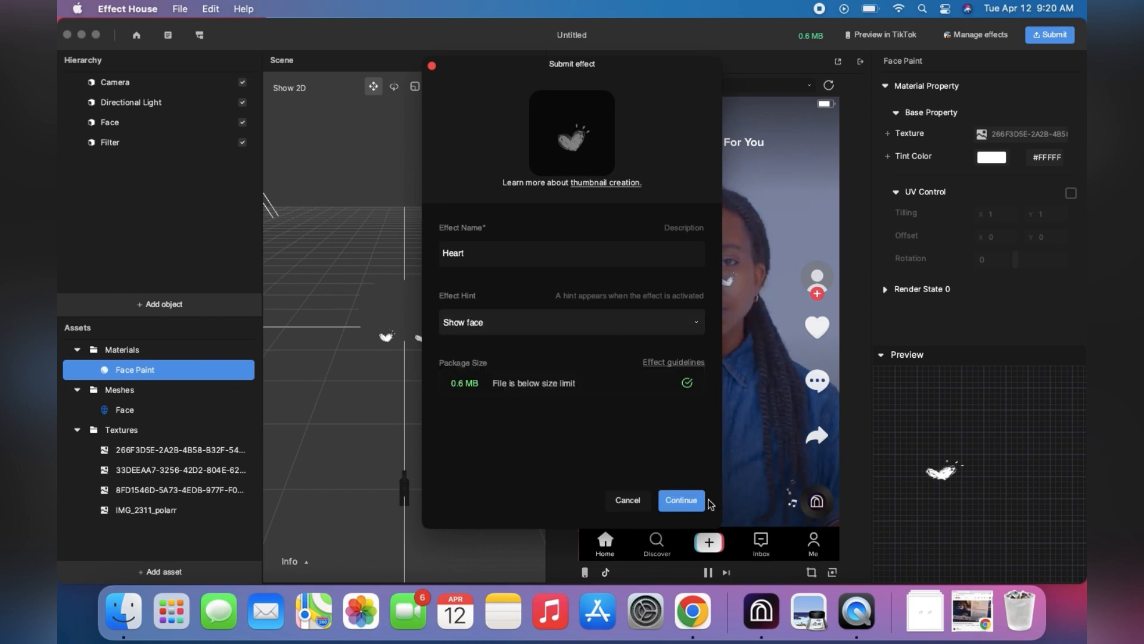
{"action": "left_click", "coordinate": [689, 501]}
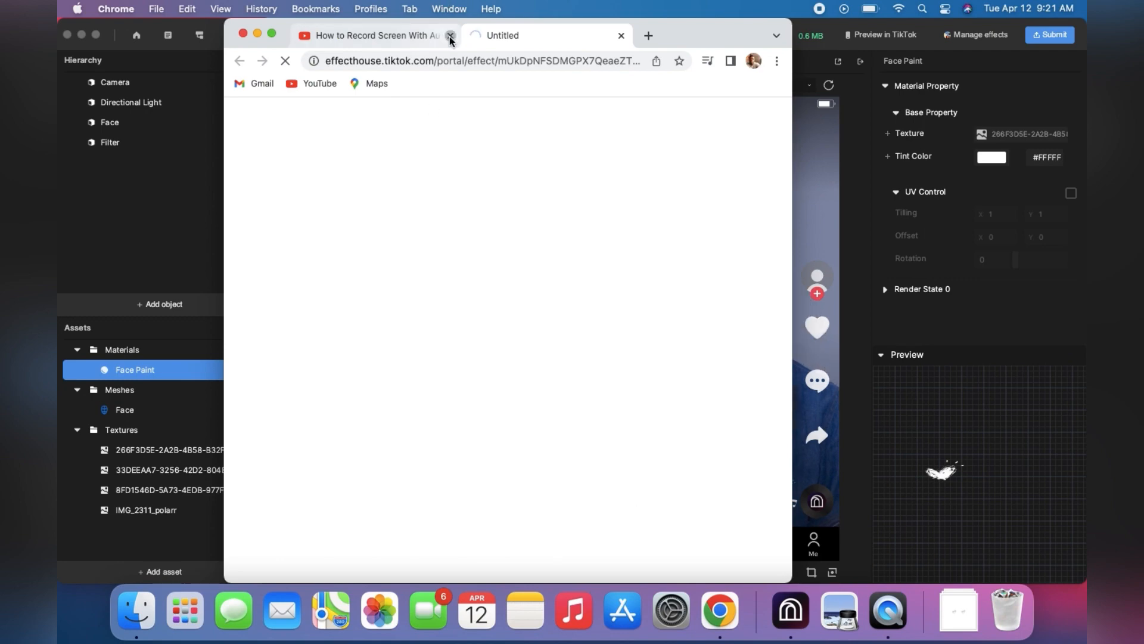
Close the YouTube page, continue with submitting a new effect, and set its category to Atmosphere
{"action": "left_click", "coordinate": [450, 36]}
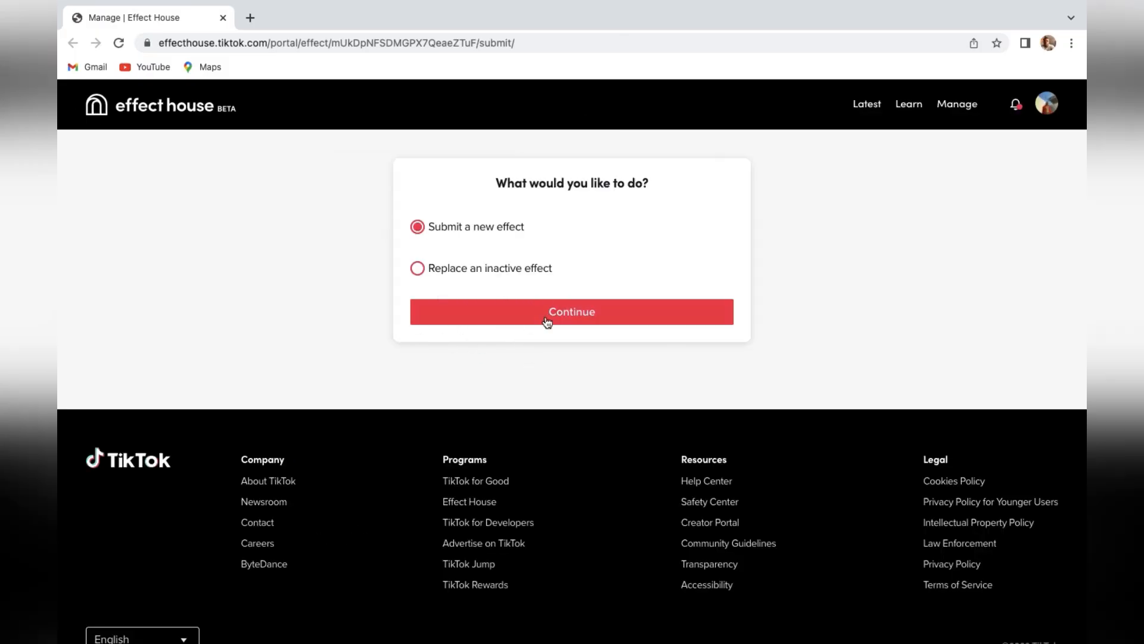
{"action": "left_click", "coordinate": [547, 322]}
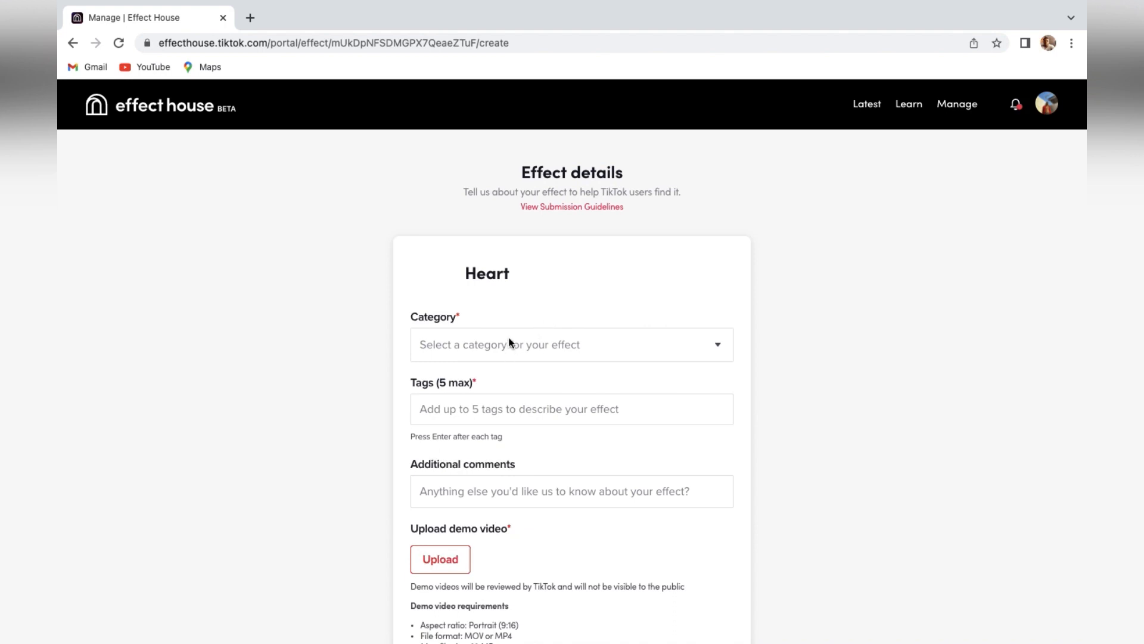
{"action": "left_click", "coordinate": [510, 343]}
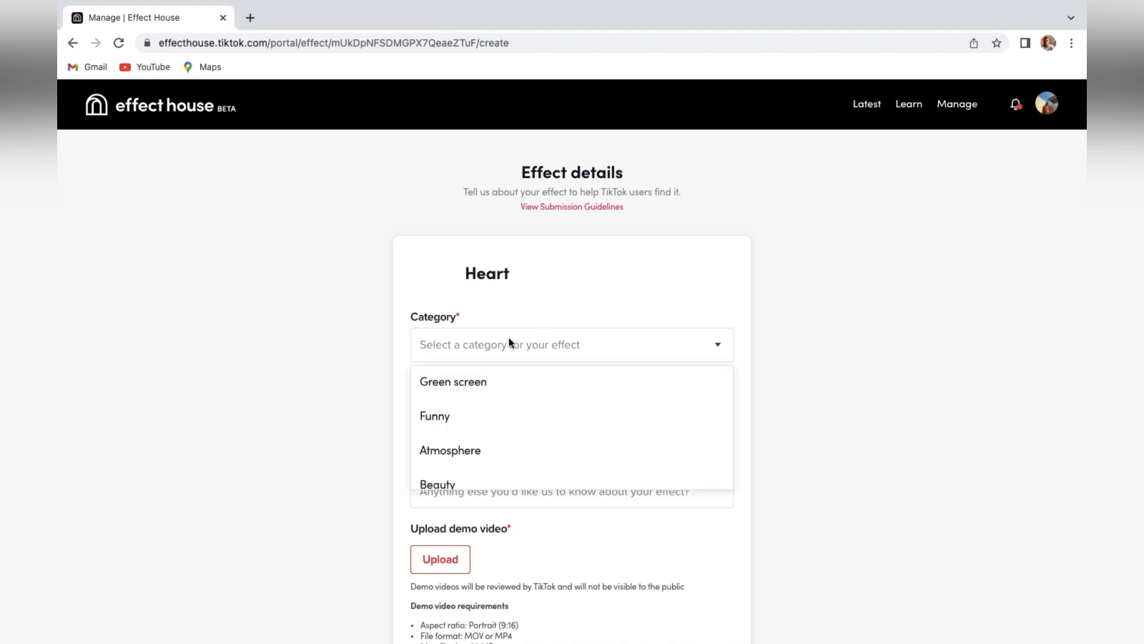
{"action": "left_click", "coordinate": [477, 450]}
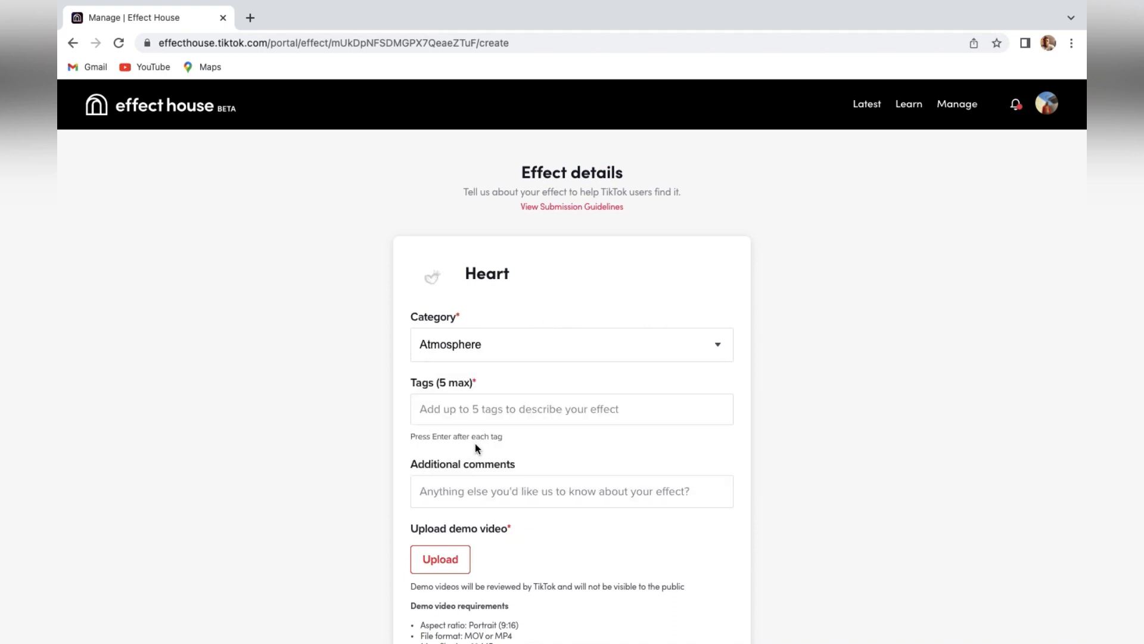
Add the tags explore, fypp, filters and foryoupage to the effect details
{"action": "left_click", "coordinate": [489, 413]}
{"action": "type", "text": "expl"}
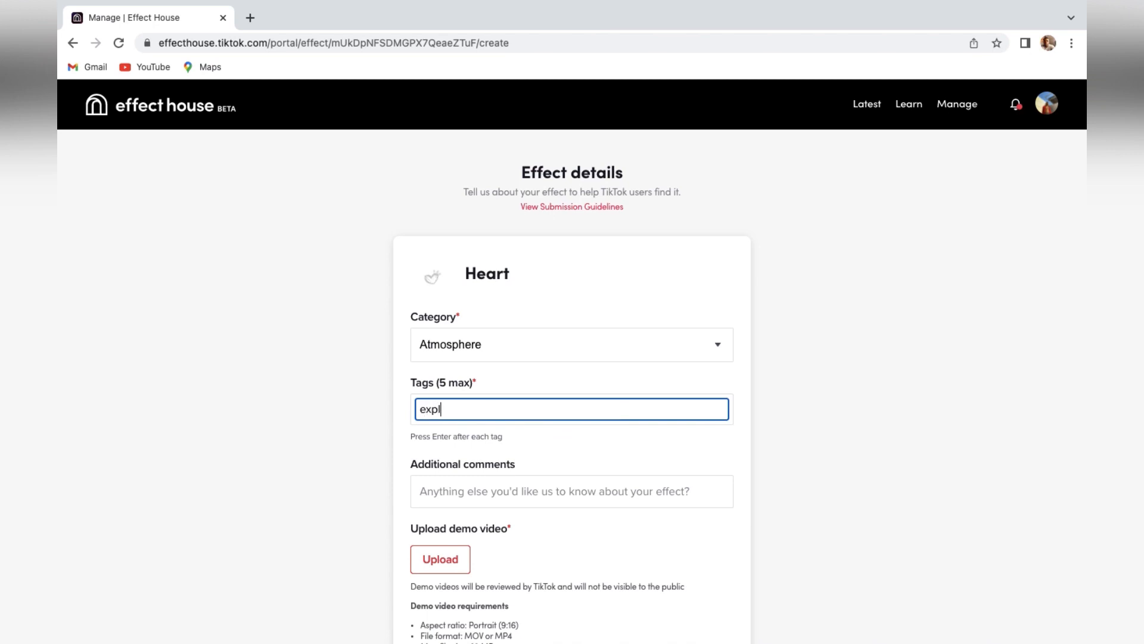
{"action": "type", "text": "ore"}
{"action": "key", "text": "Return"}
{"action": "type", "text": "fy"}
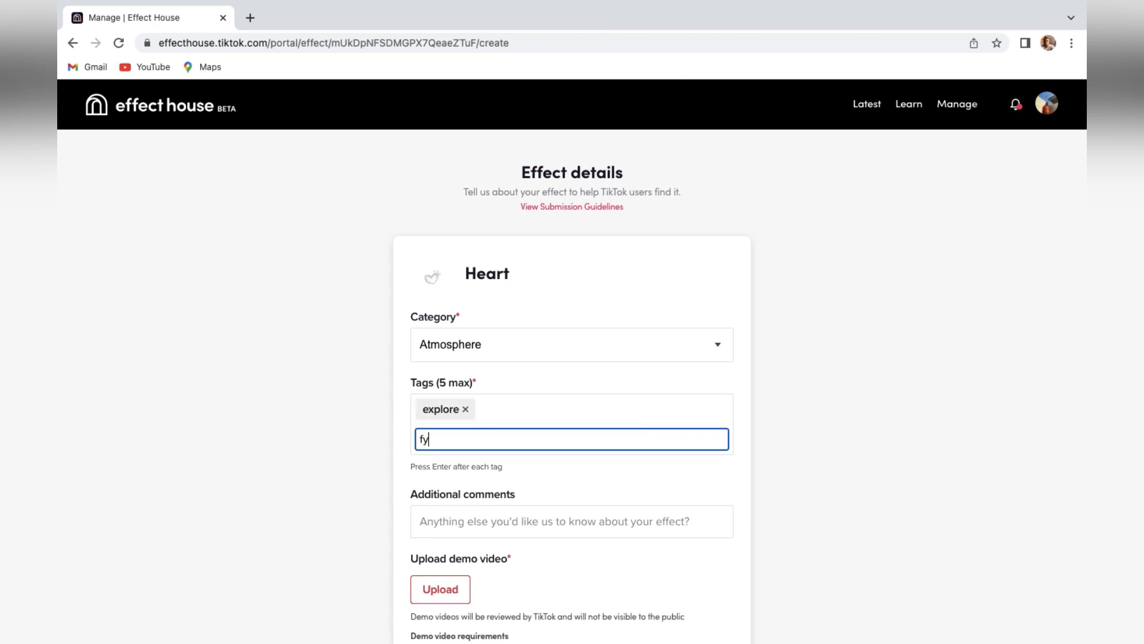
{"action": "type", "text": "pp"}
{"action": "key", "text": "Return"}
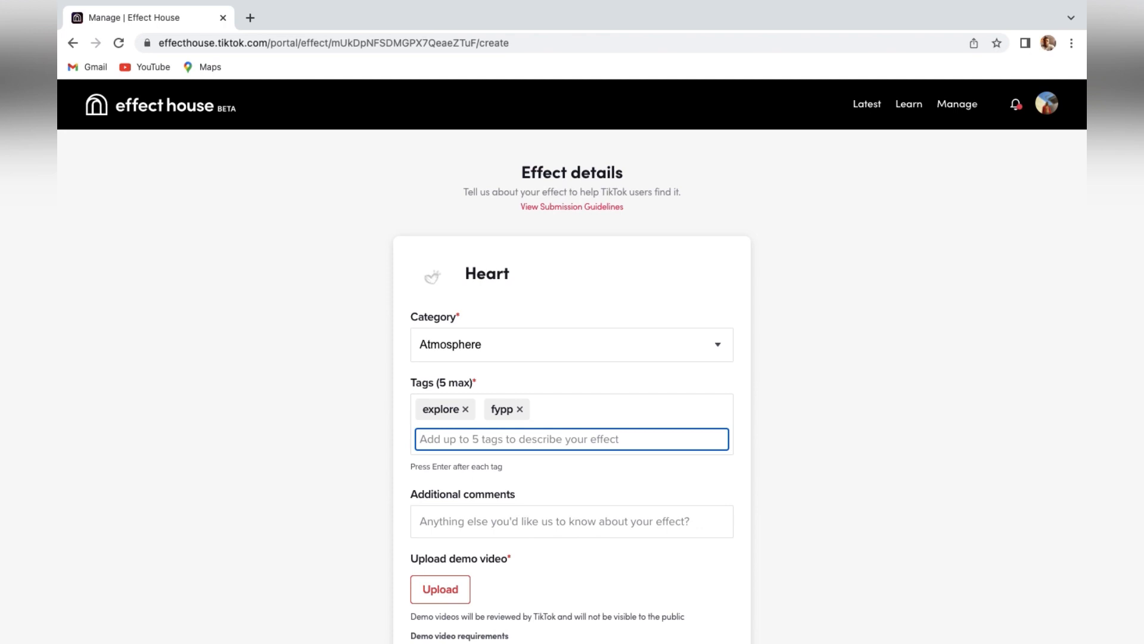
{"action": "type", "text": "filters"}
{"action": "key", "text": "Return"}
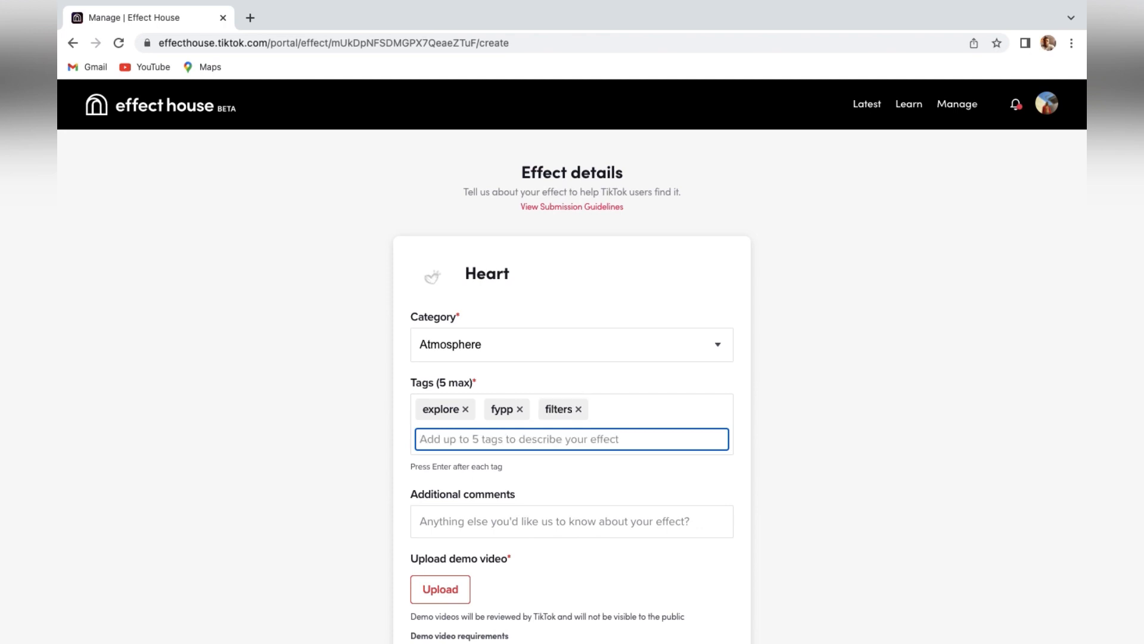
{"action": "type", "text": "foryo"}
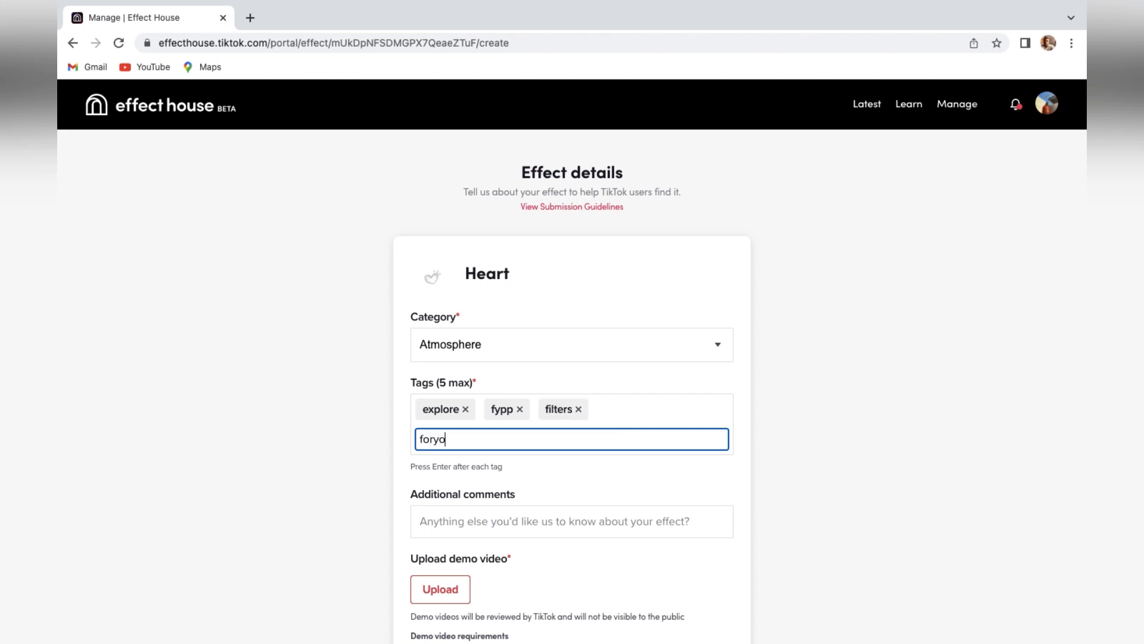
{"action": "type", "text": "upage"}
{"action": "key", "text": "Return"}
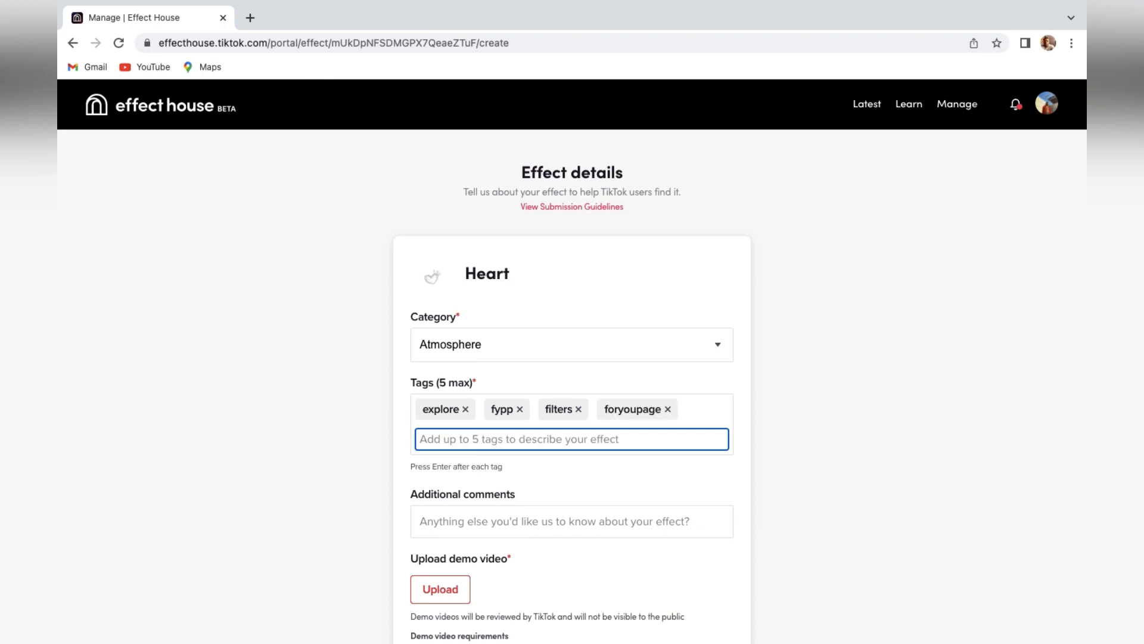
Enter Heart as the additional comment for the effect
{"action": "scroll", "coordinate": [482, 494], "scroll_direction": "down", "scroll_amount": 2}
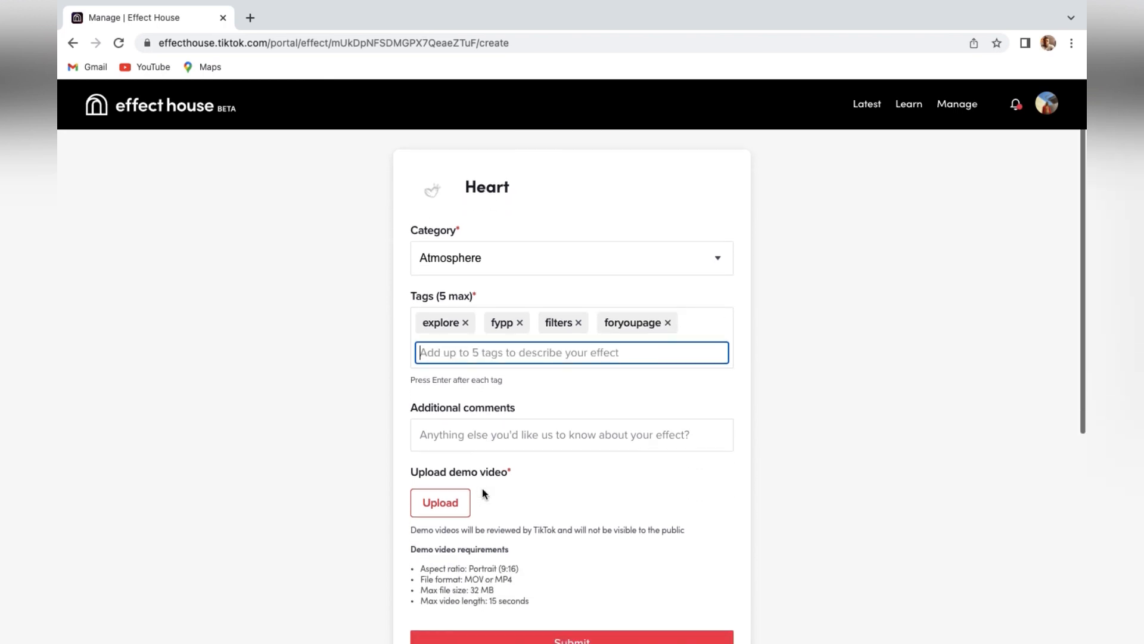
{"action": "left_click", "coordinate": [475, 435]}
{"action": "type", "text": "Heart"}
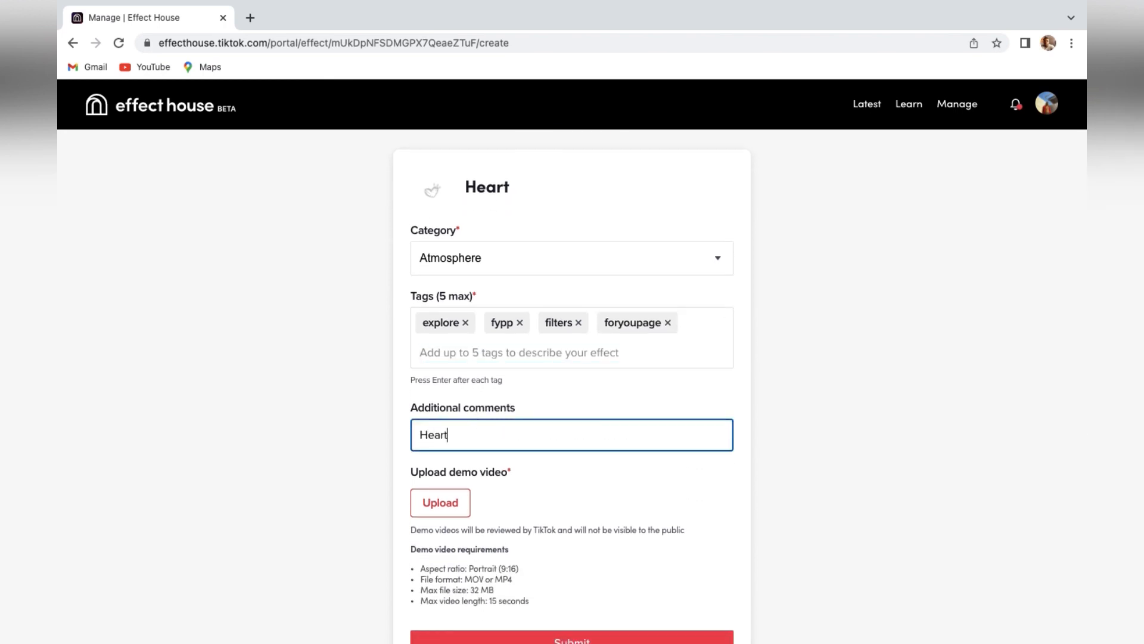
Upload 5760a7f041d04c48bb0b707236593398.MOV from the iCloud Desktop as the demo video, previewing it before opening
{"action": "scroll", "coordinate": [438, 504], "scroll_direction": "down", "scroll_amount": 3}
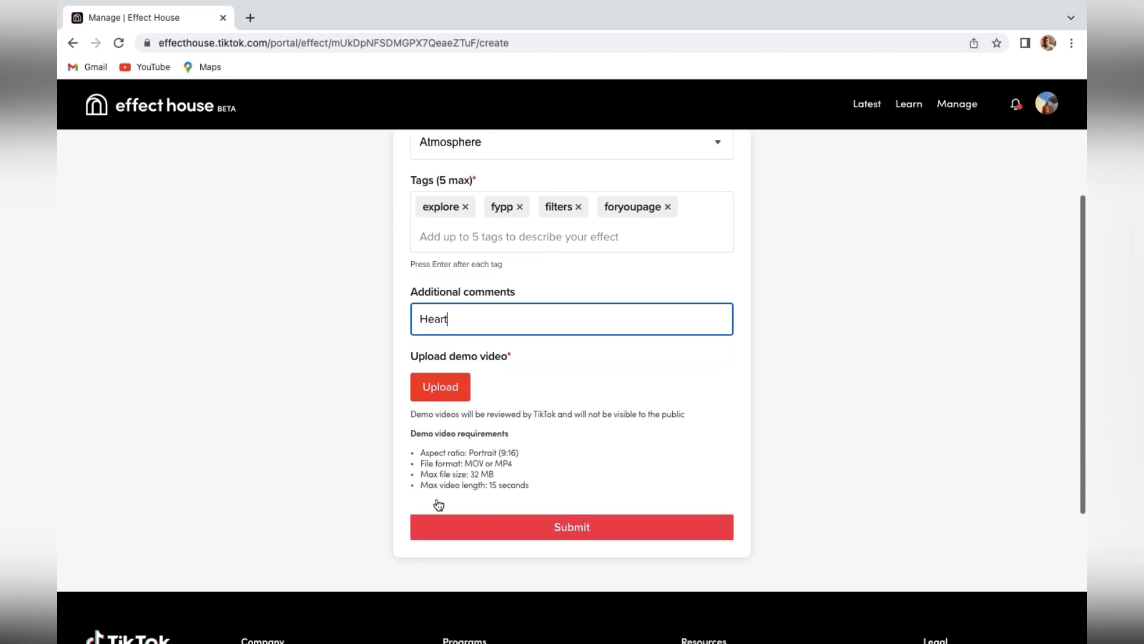
{"action": "left_click", "coordinate": [438, 388]}
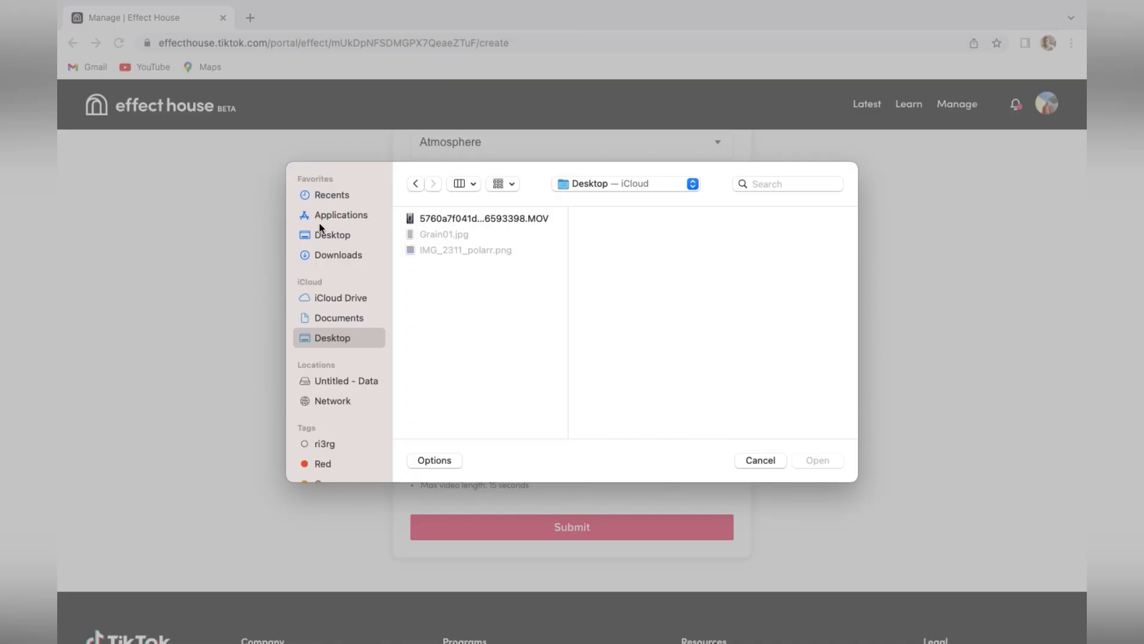
{"action": "left_click", "coordinate": [409, 218]}
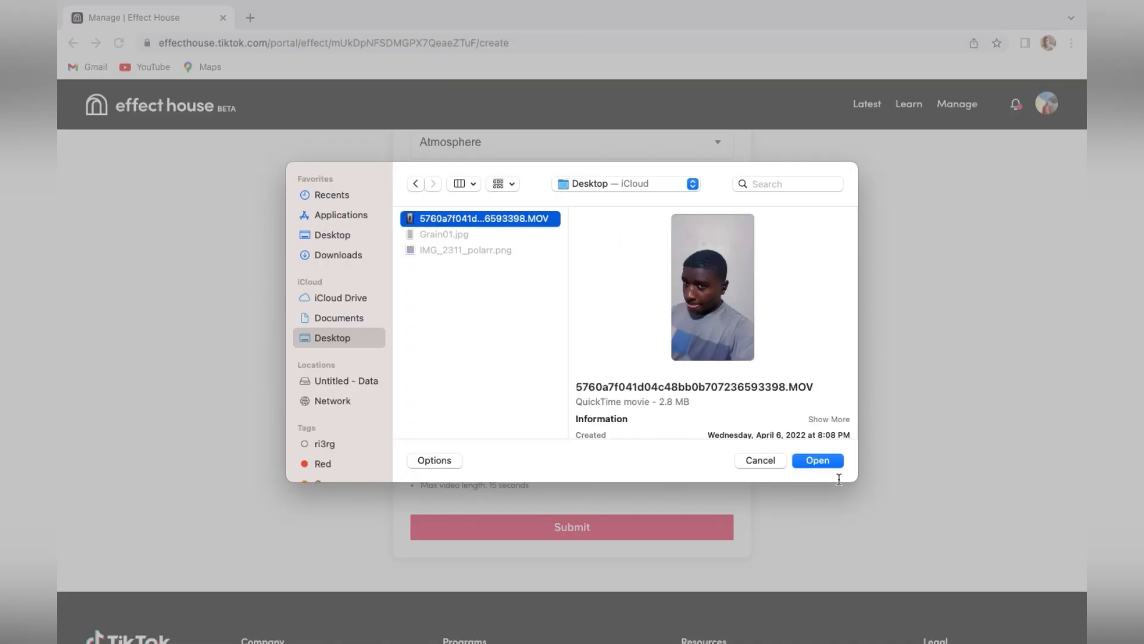
{"action": "left_click", "coordinate": [713, 288]}
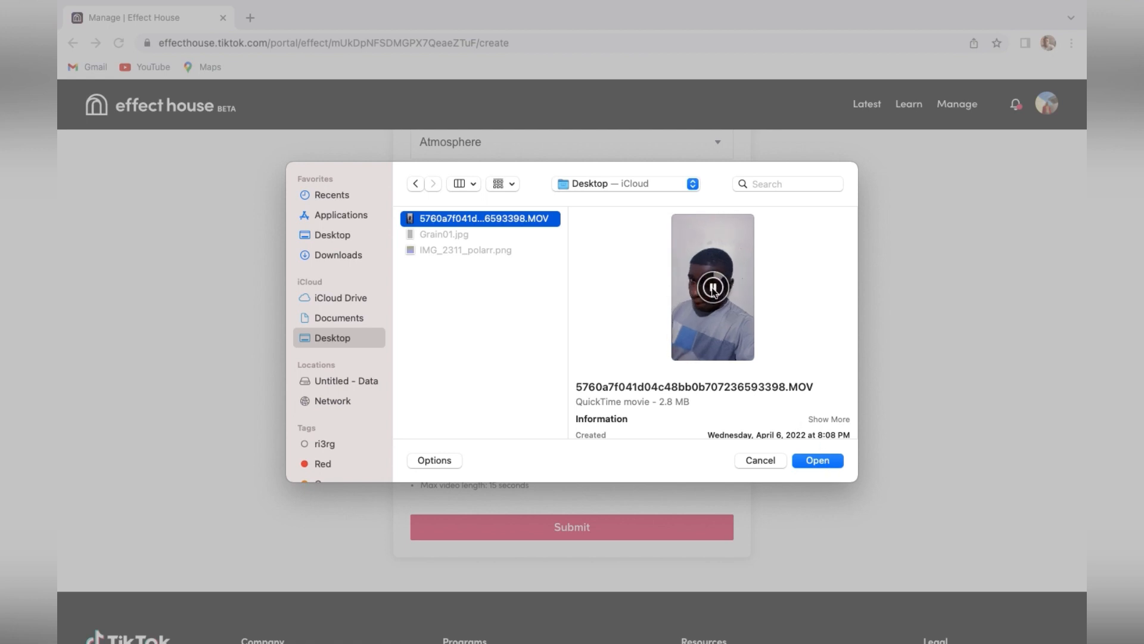
{"action": "left_click", "coordinate": [712, 288]}
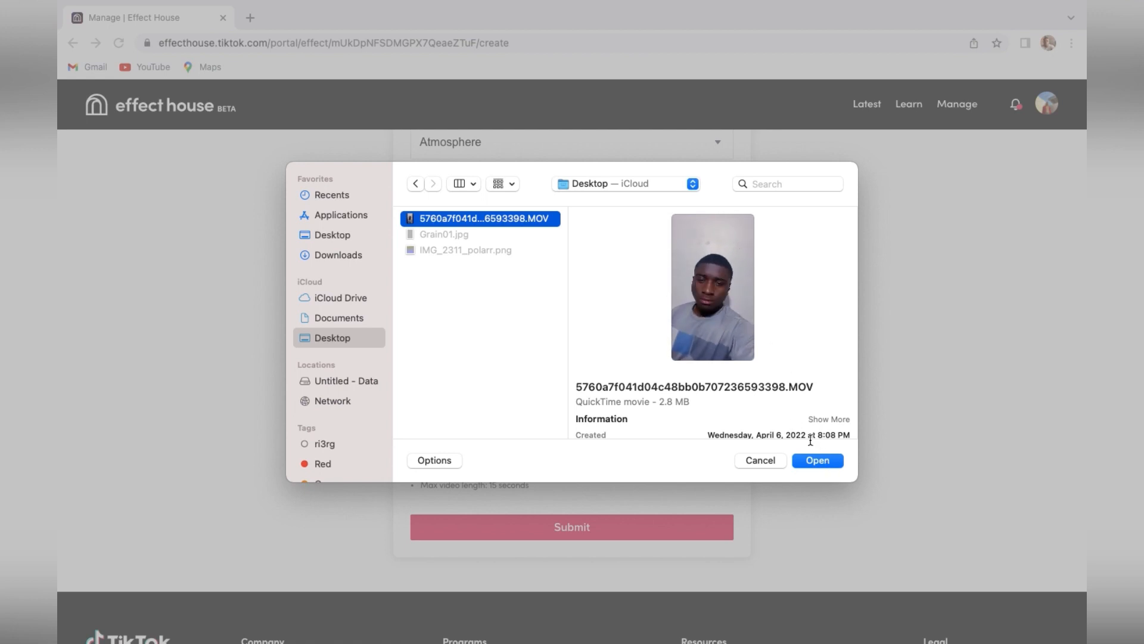
{"action": "left_click", "coordinate": [818, 460]}
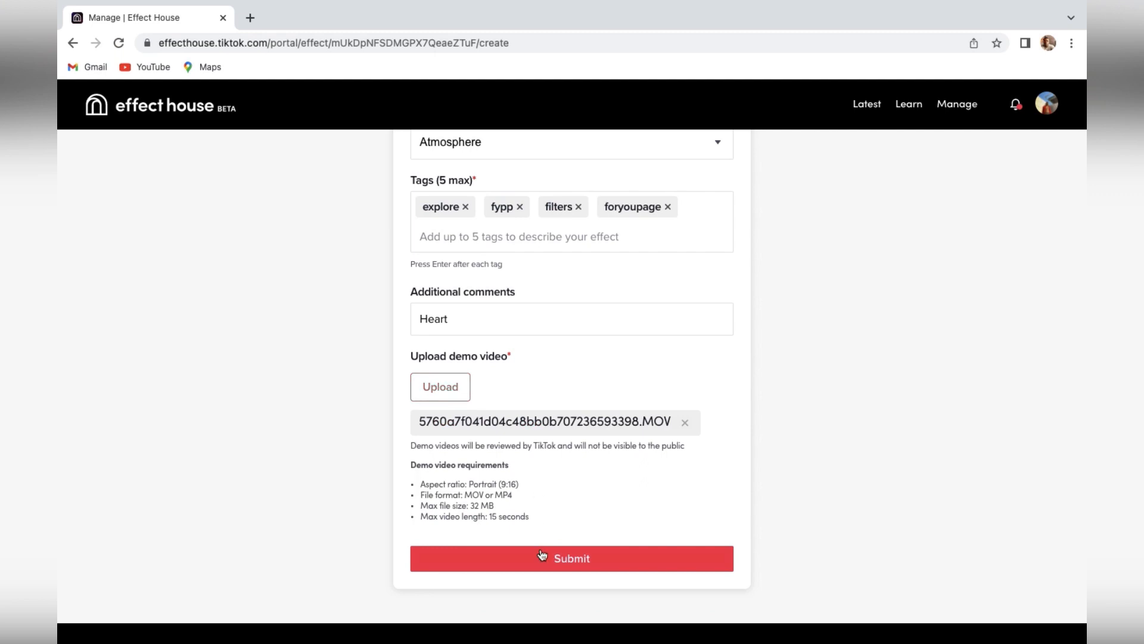
Submit the completed effect details for TikTok's review
{"action": "scroll", "coordinate": [541, 555], "scroll_direction": "down", "scroll_amount": 3}
{"action": "left_click", "coordinate": [564, 469]}
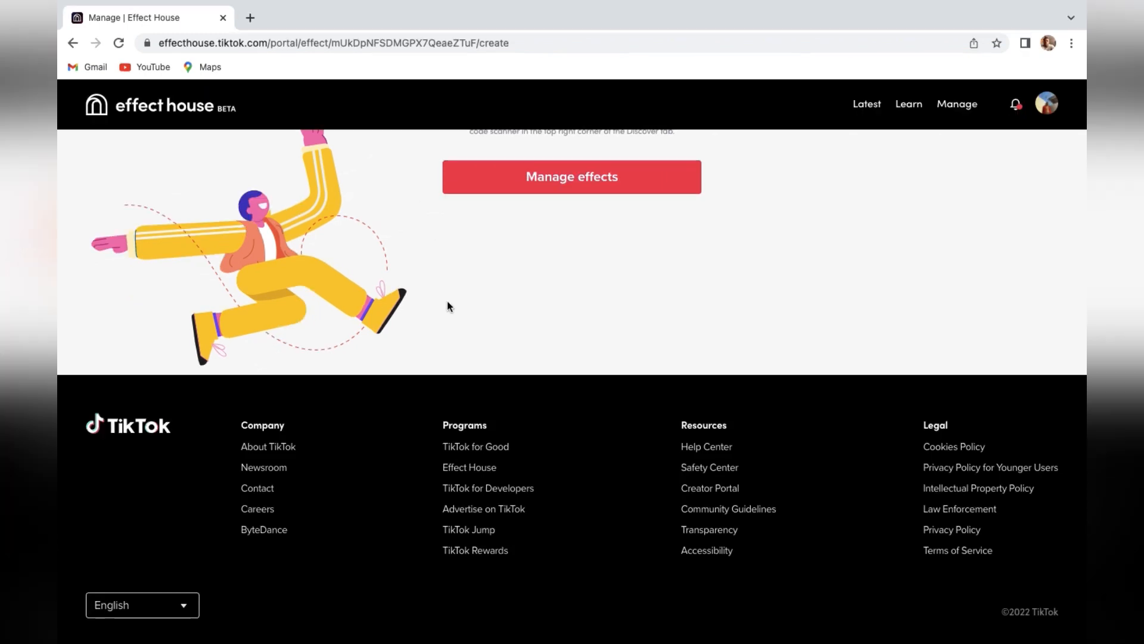
{"action": "scroll", "coordinate": [447, 302], "scroll_direction": "up", "scroll_amount": 5}
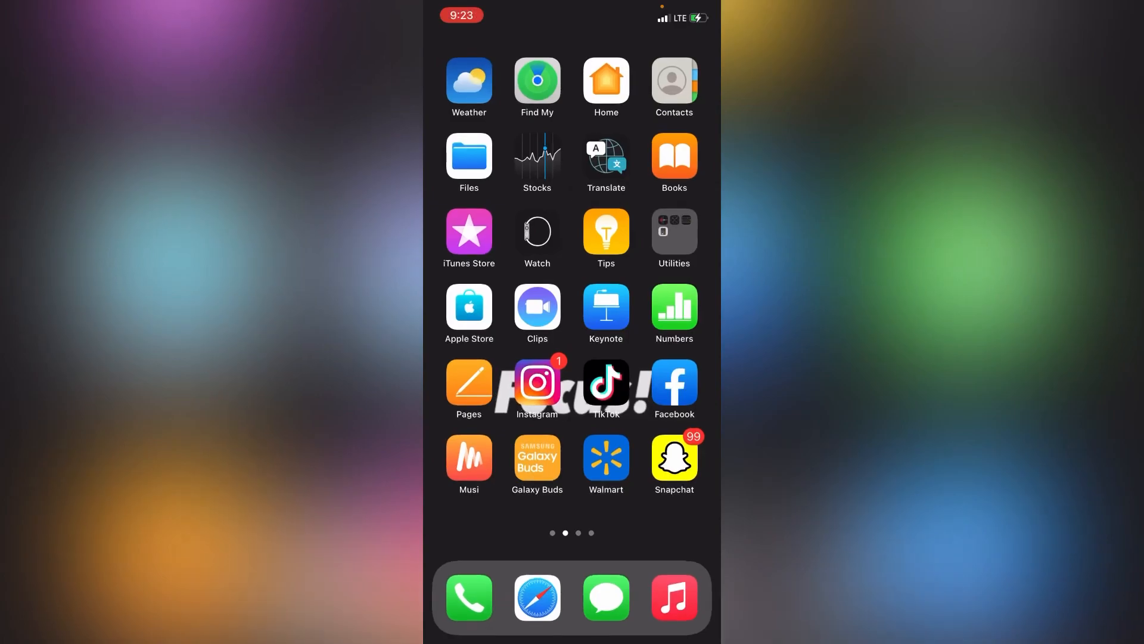
Switch to TikTok on the phone and scan the submitted effect's QR code, restarting the scanner for another attempt
{"action": "left_click", "coordinate": [607, 381]}
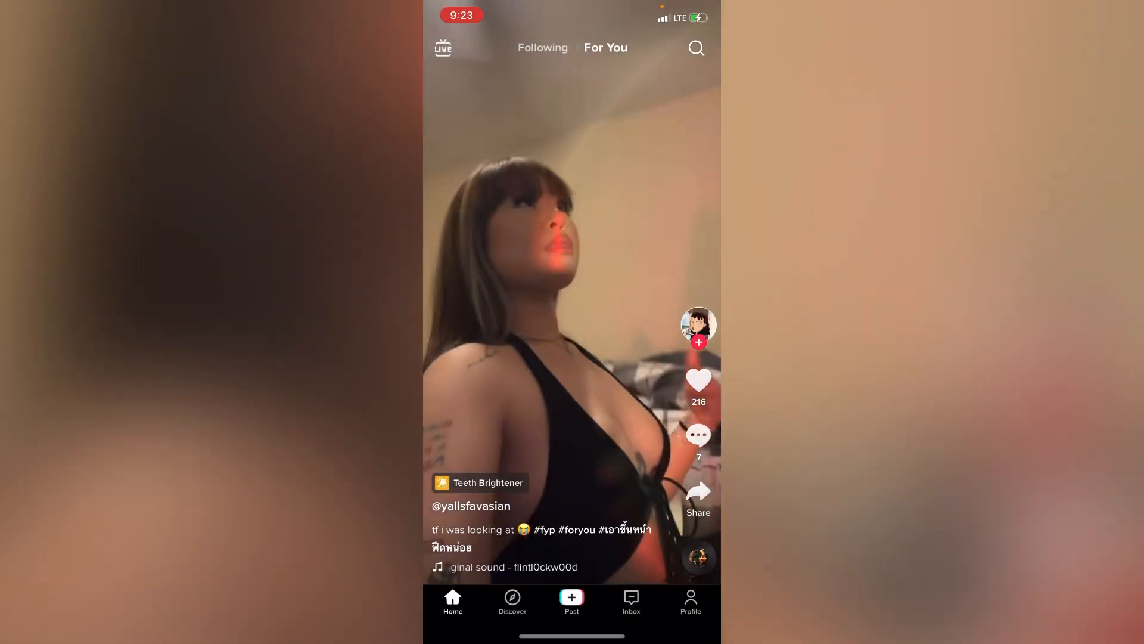
{"action": "left_click", "coordinate": [512, 601]}
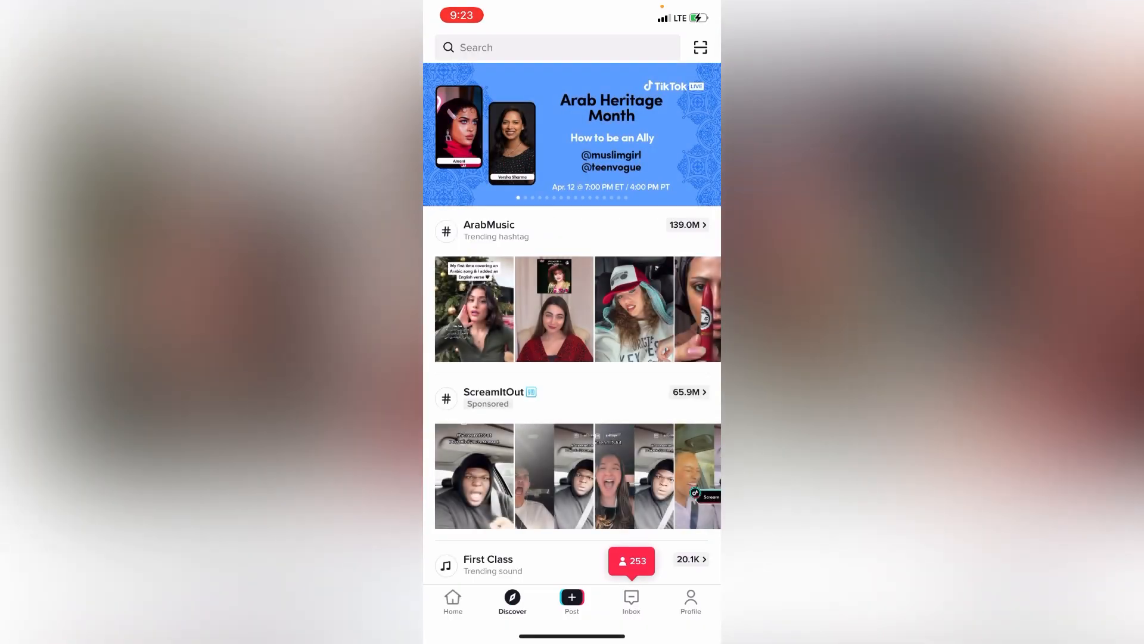
{"action": "left_click", "coordinate": [701, 47]}
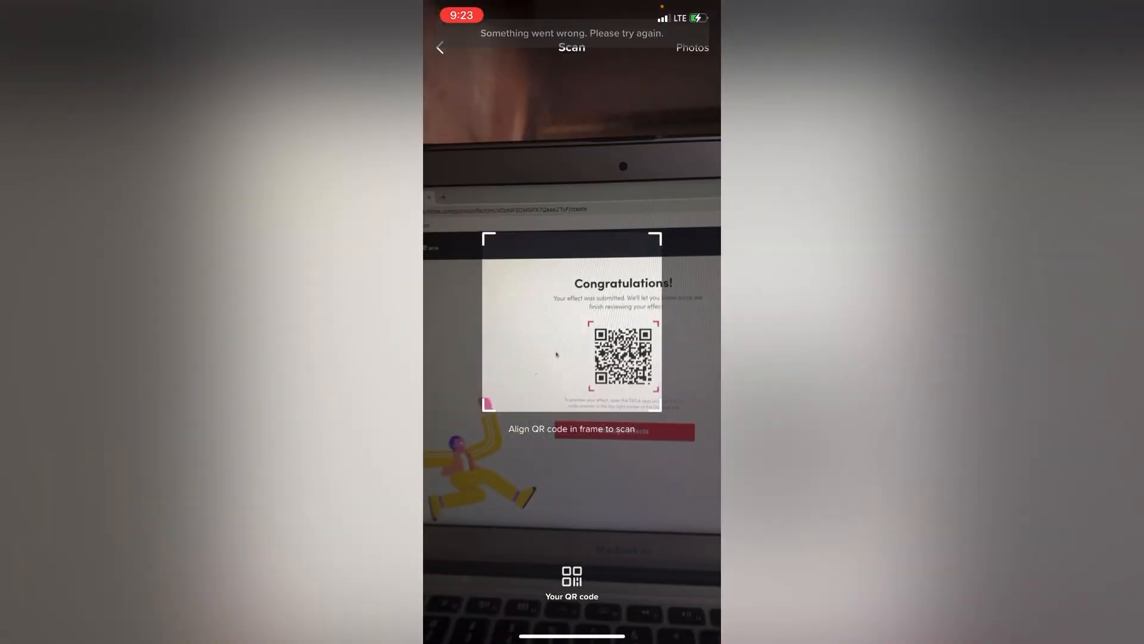
{"action": "left_click", "coordinate": [442, 48]}
{"action": "left_click", "coordinate": [701, 47]}
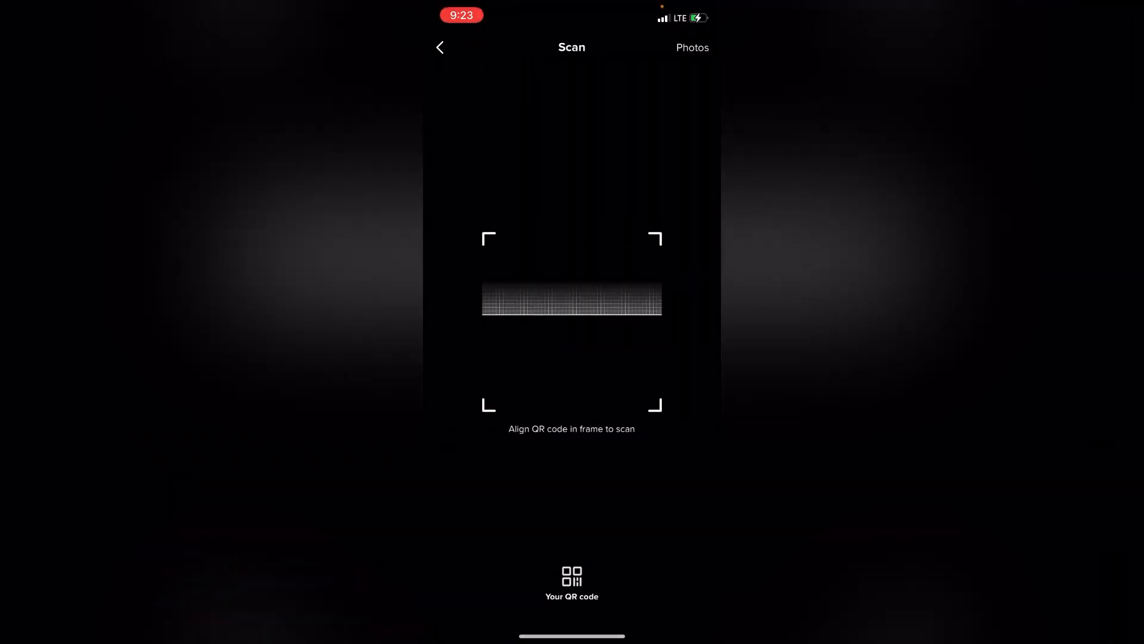